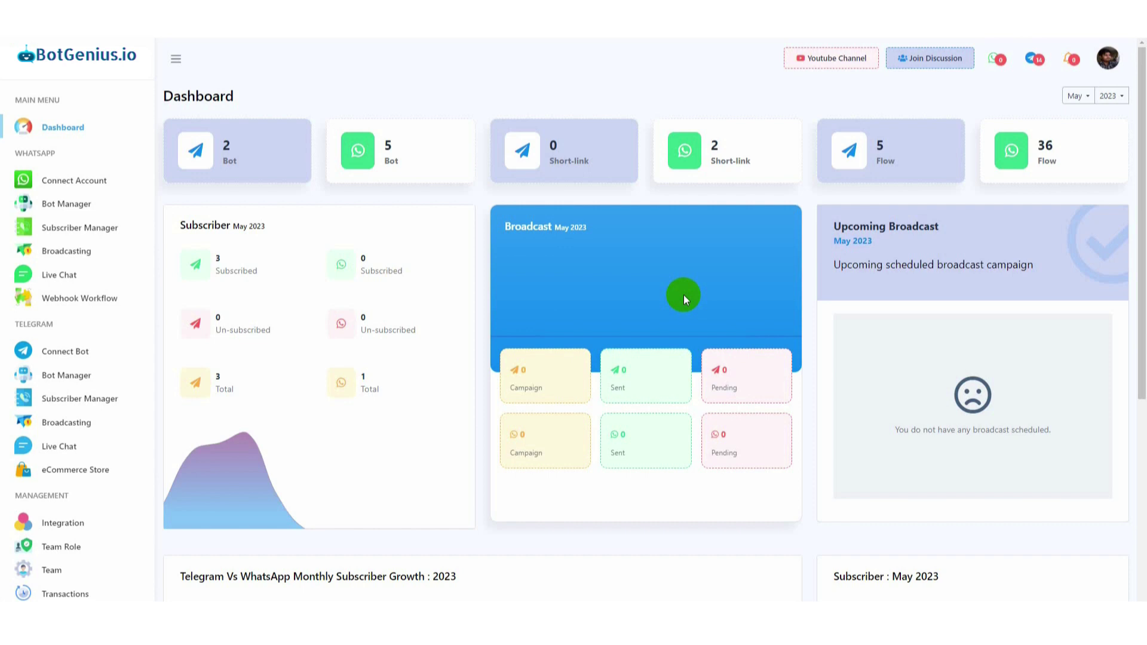
# Open the Bot Manager from the WhatsApp section of the sidebar
pyautogui.click(72, 206)
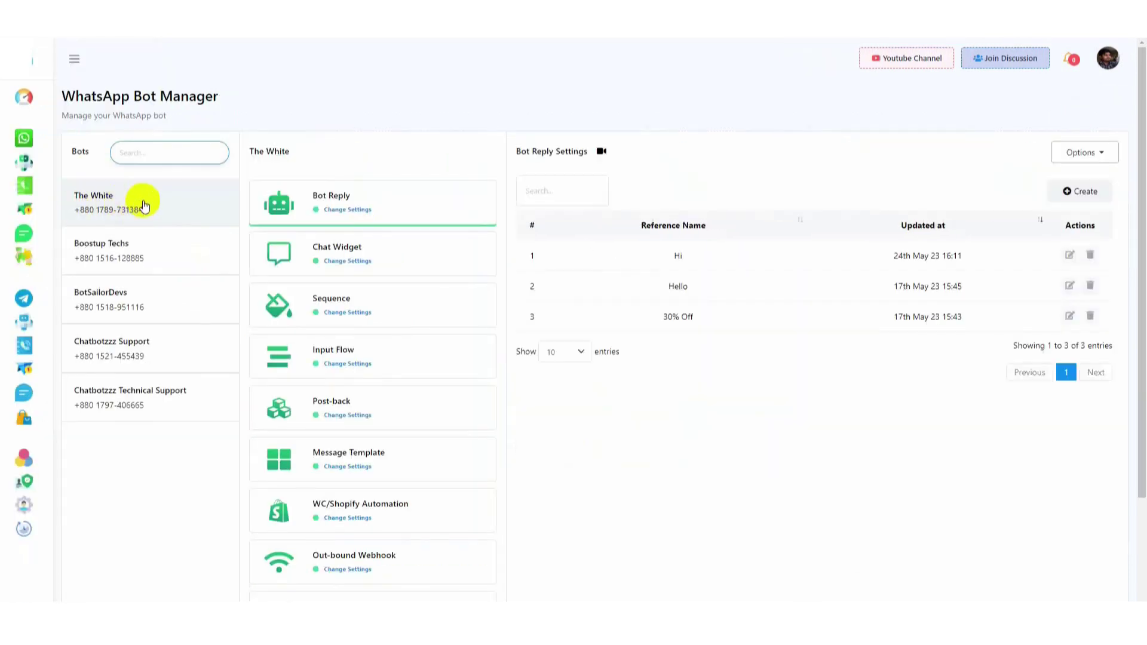
# Select The White bot and bring up its Action Buttons settings
pyautogui.click(143, 205)
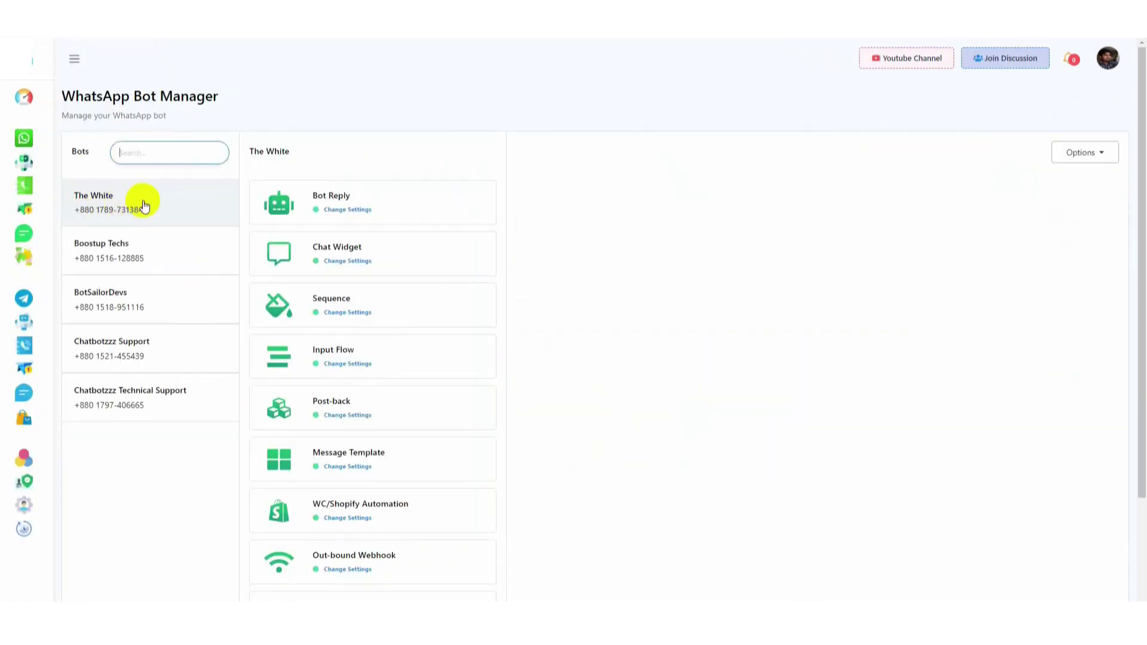
pyautogui.scroll(-2, 402, 213)
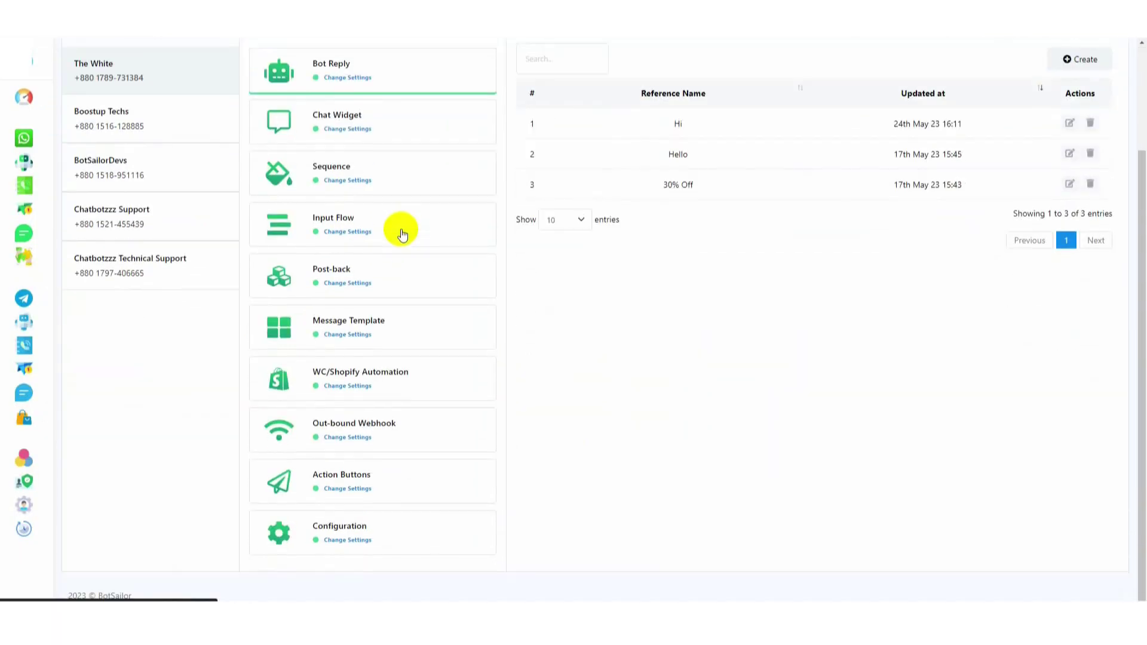
pyautogui.click(337, 483)
pyautogui.scroll(3, 798, 482)
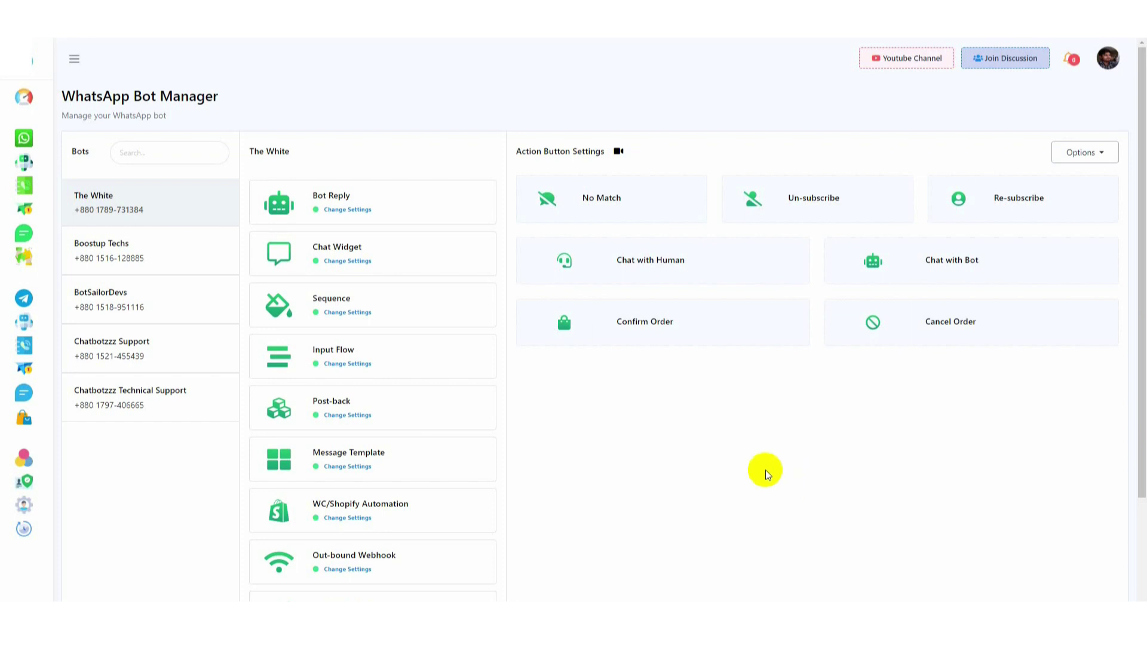
# Rewrite the No Match reply to apologise for no match and introduce the clothing brand
pyautogui.click(600, 197)
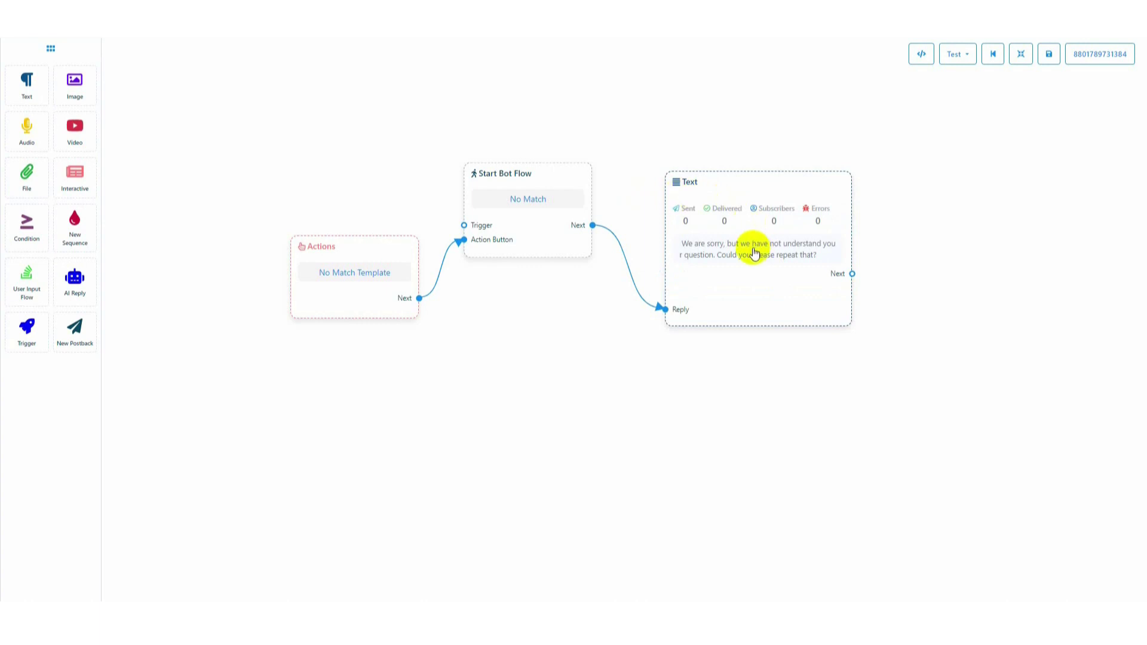
pyautogui.click(754, 253)
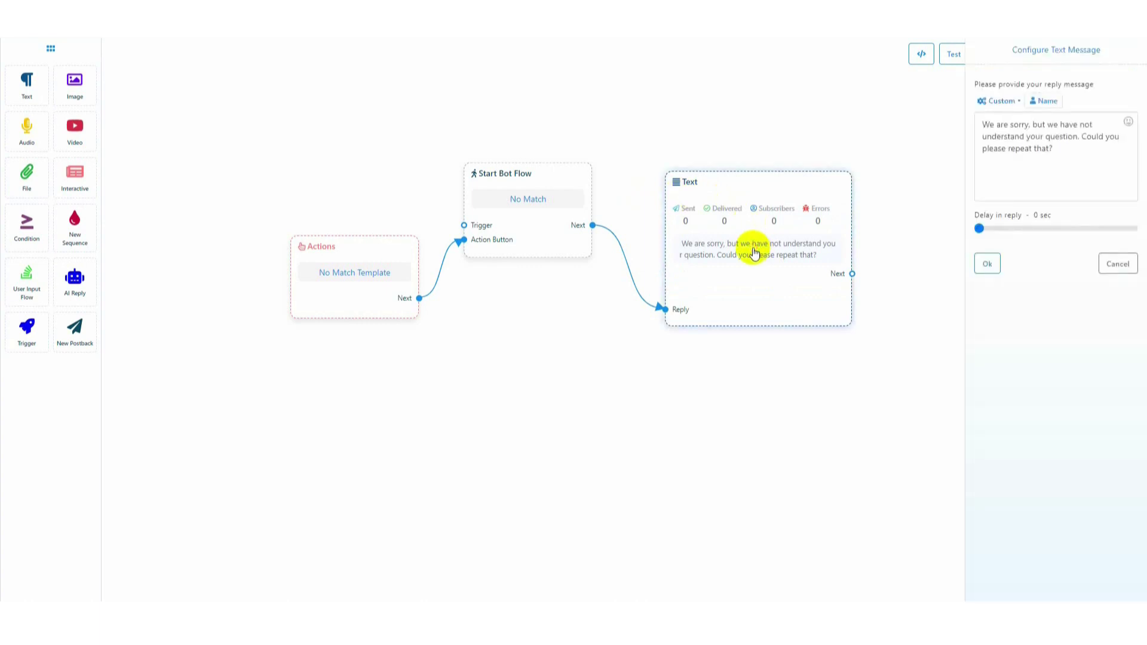
pyautogui.moveTo(1052, 124); pyautogui.dragTo(1069, 148)
pyautogui.write('there is no match to your message. We are a clothing brand. Please let us know what are you looking for. Thank you.')
pyautogui.click(986, 264)
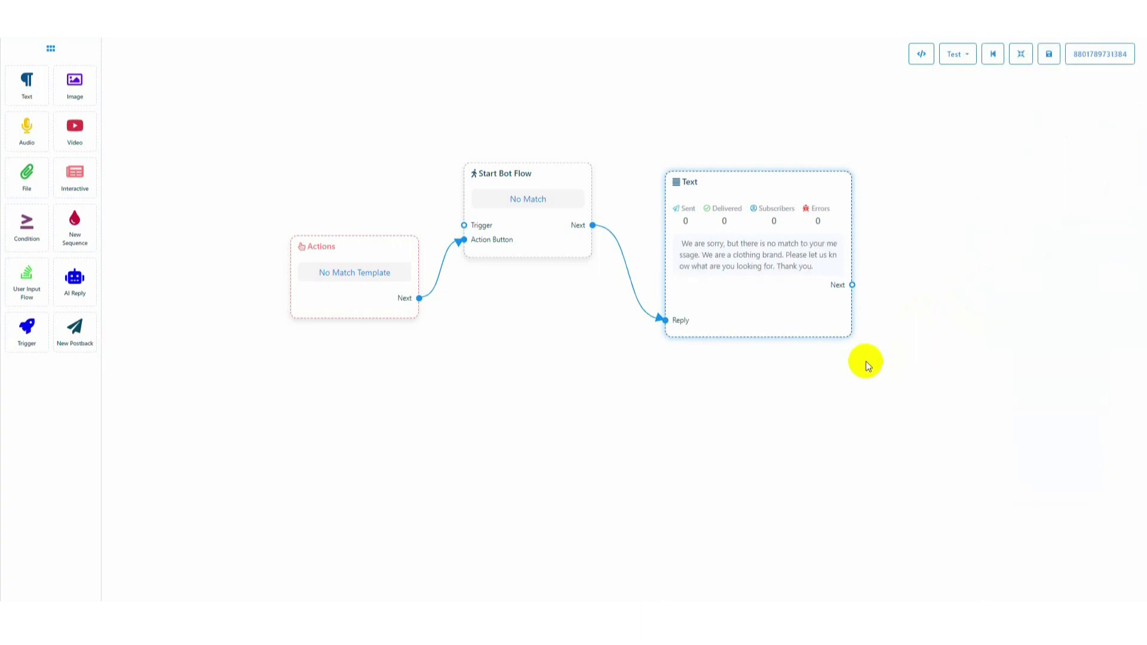
# Add an Image step with white (1).jpg after the reply and save the flow
pyautogui.moveTo(852, 285); pyautogui.dragTo(890, 167)
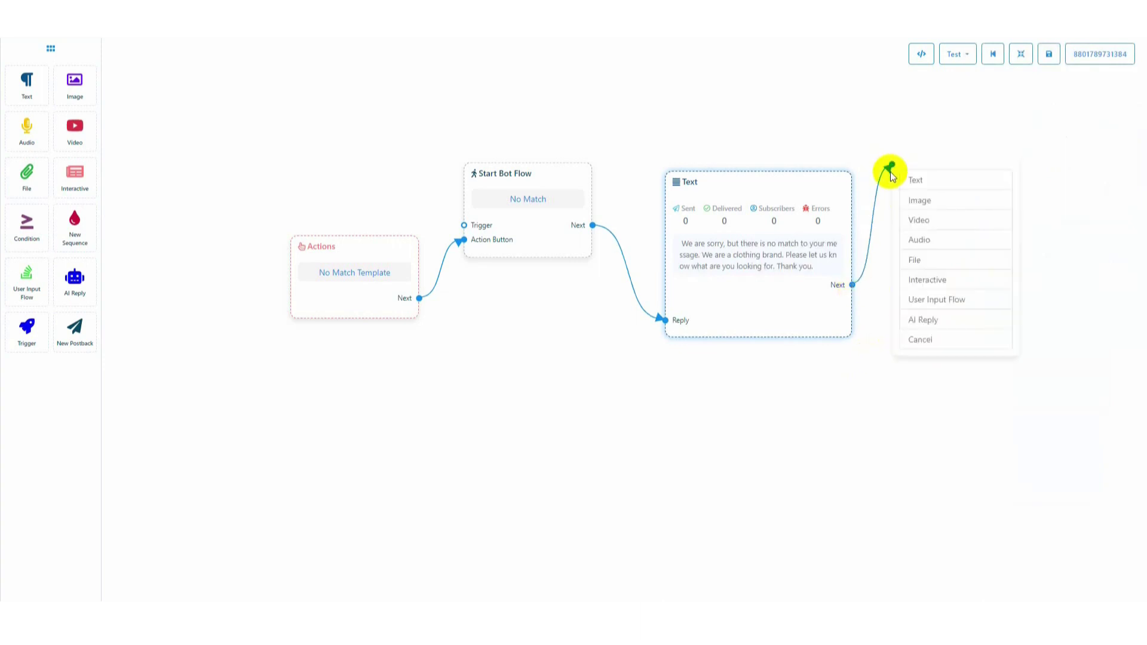
pyautogui.click(929, 201)
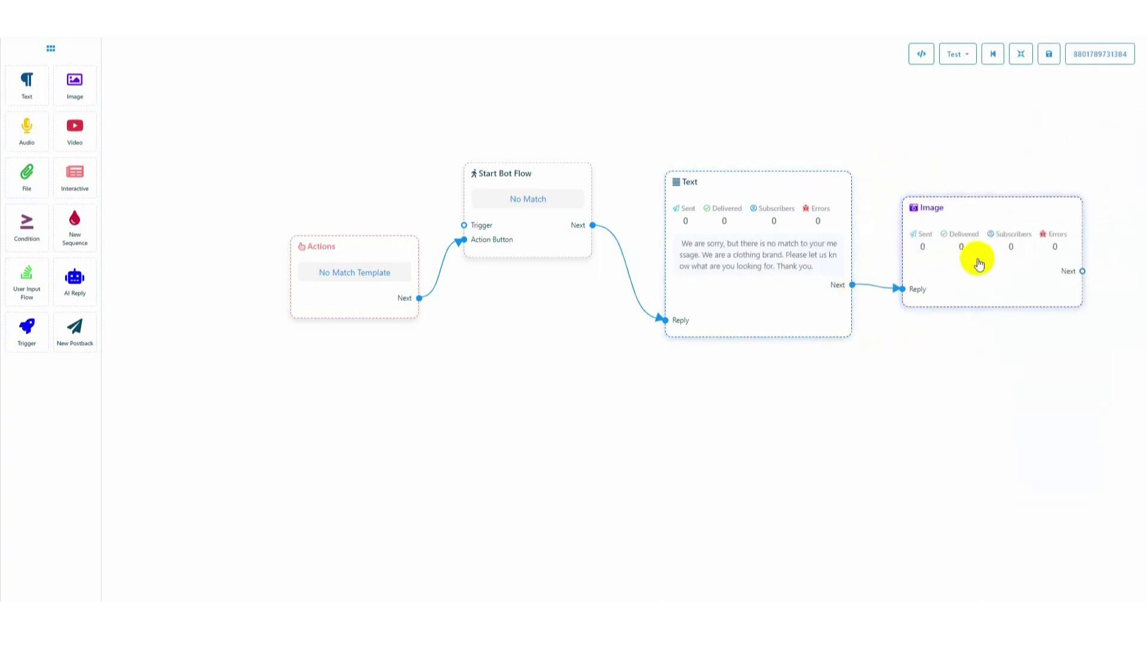
pyautogui.doubleClick(979, 263)
pyautogui.click(1054, 170)
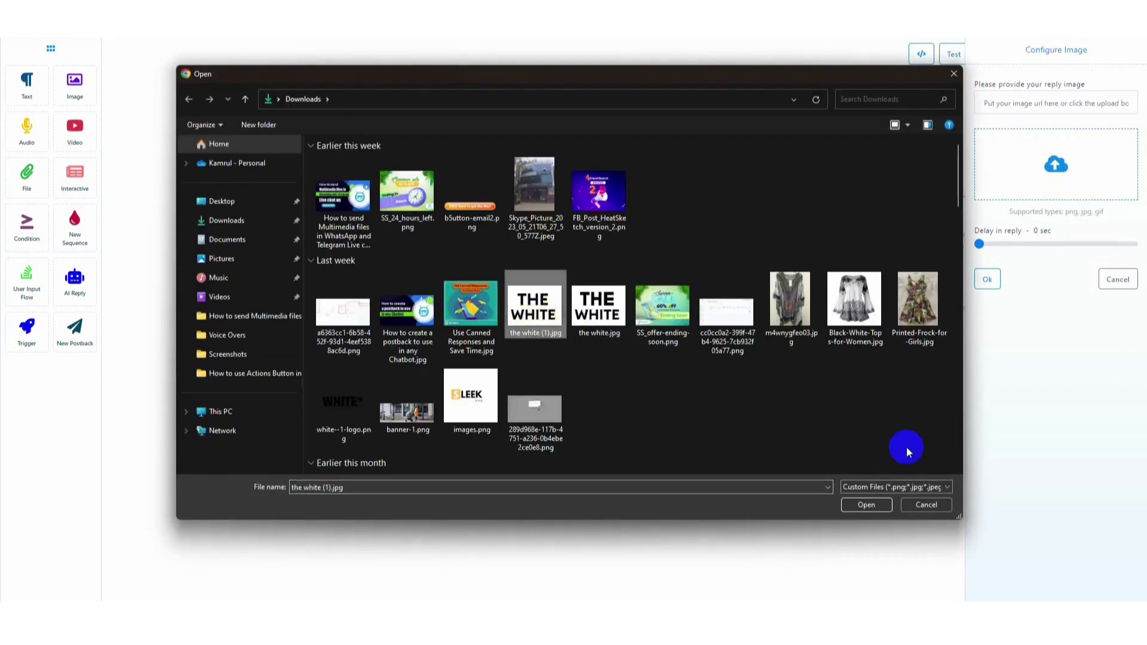
pyautogui.click(866, 505)
pyautogui.click(987, 279)
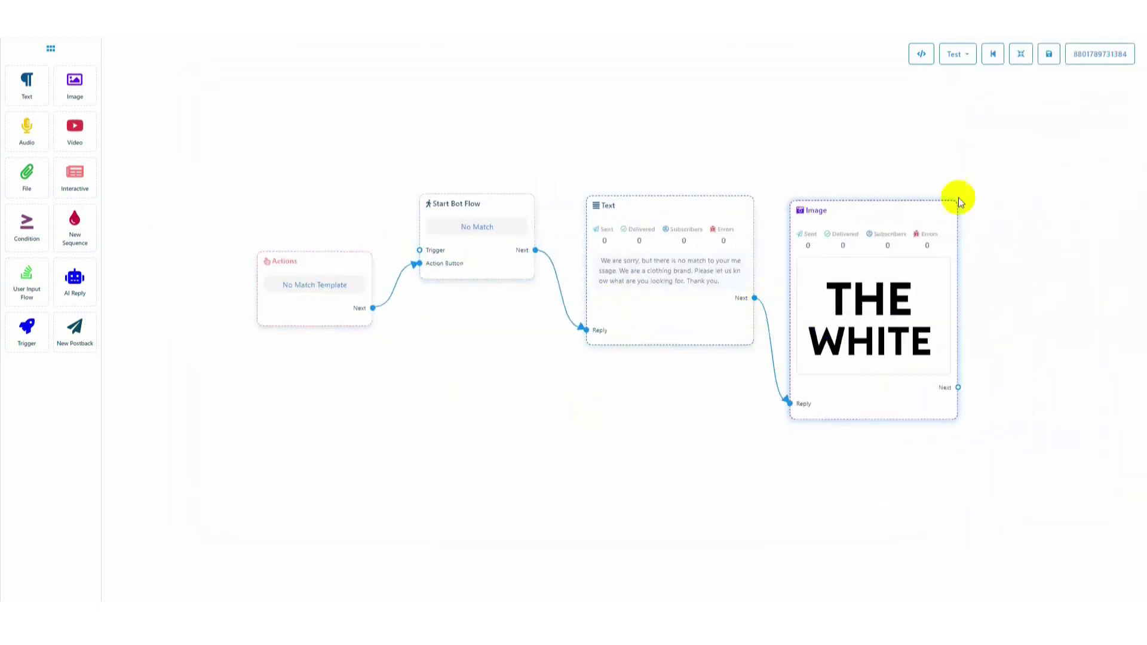
pyautogui.click(1048, 60)
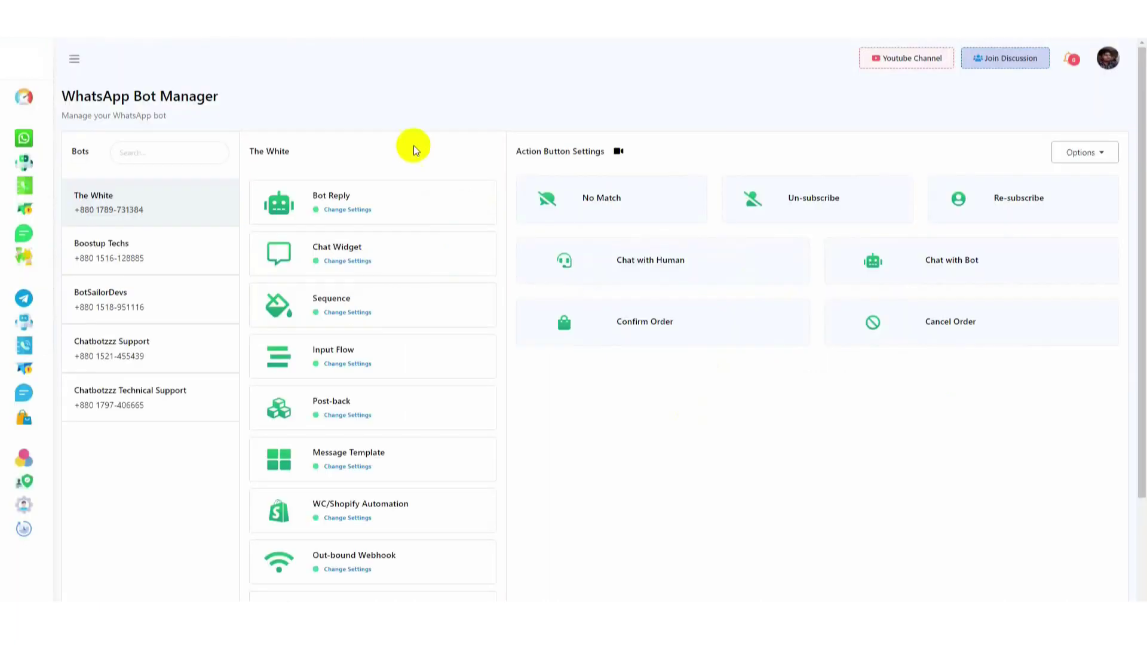
pyautogui.scroll(-2, 410, 146)
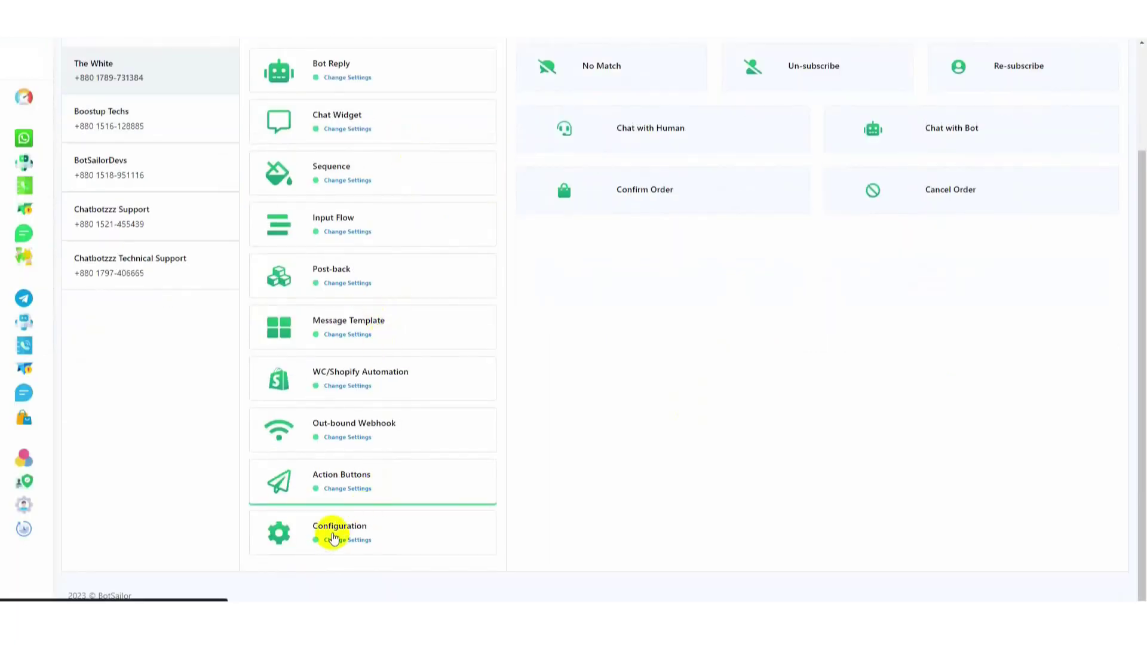
# Switch on the No Match Reply toggle in Configuration and save the settings
pyautogui.click(333, 538)
pyautogui.scroll(2, 333, 538)
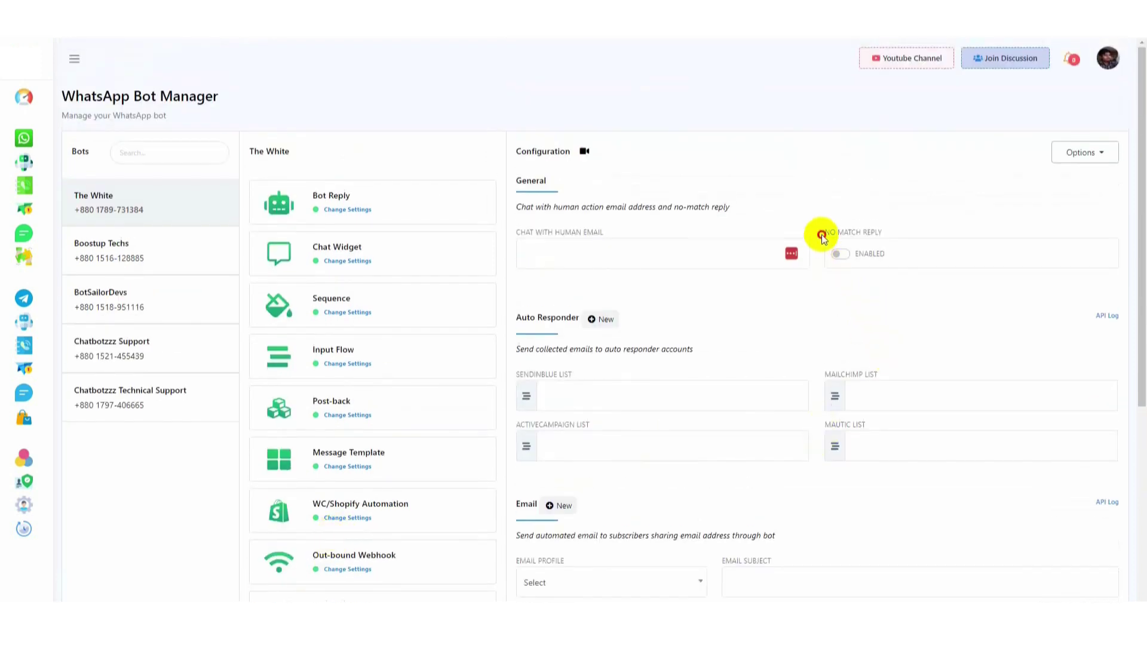
pyautogui.moveTo(822, 238); pyautogui.dragTo(883, 238)
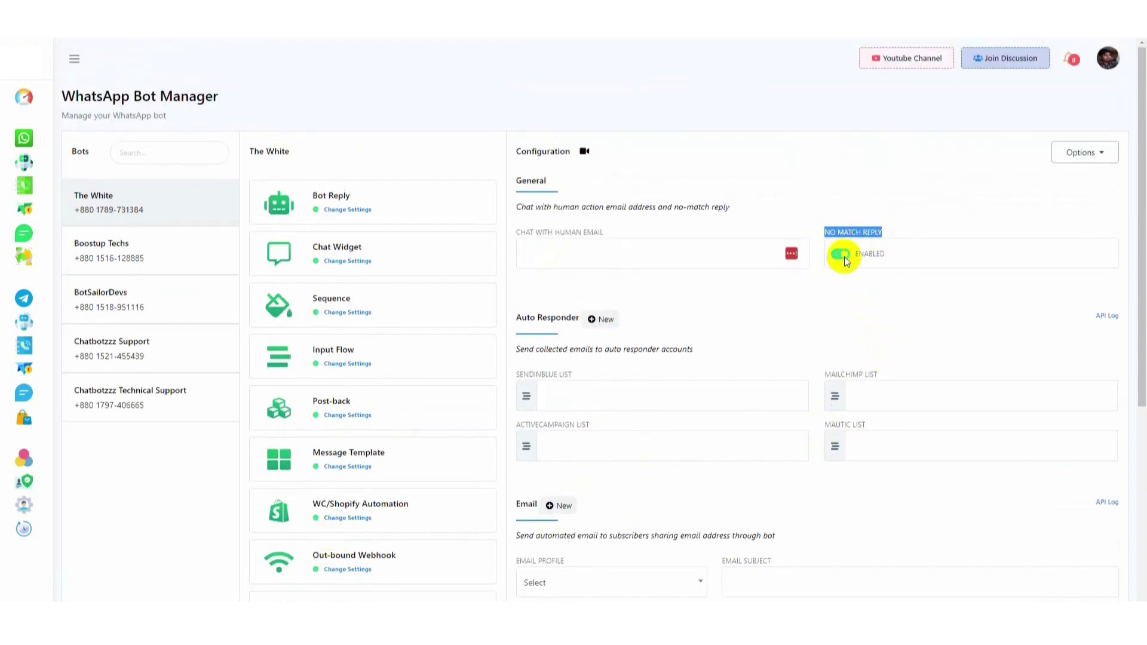
pyautogui.click(884, 284)
pyautogui.scroll(-5, 884, 285)
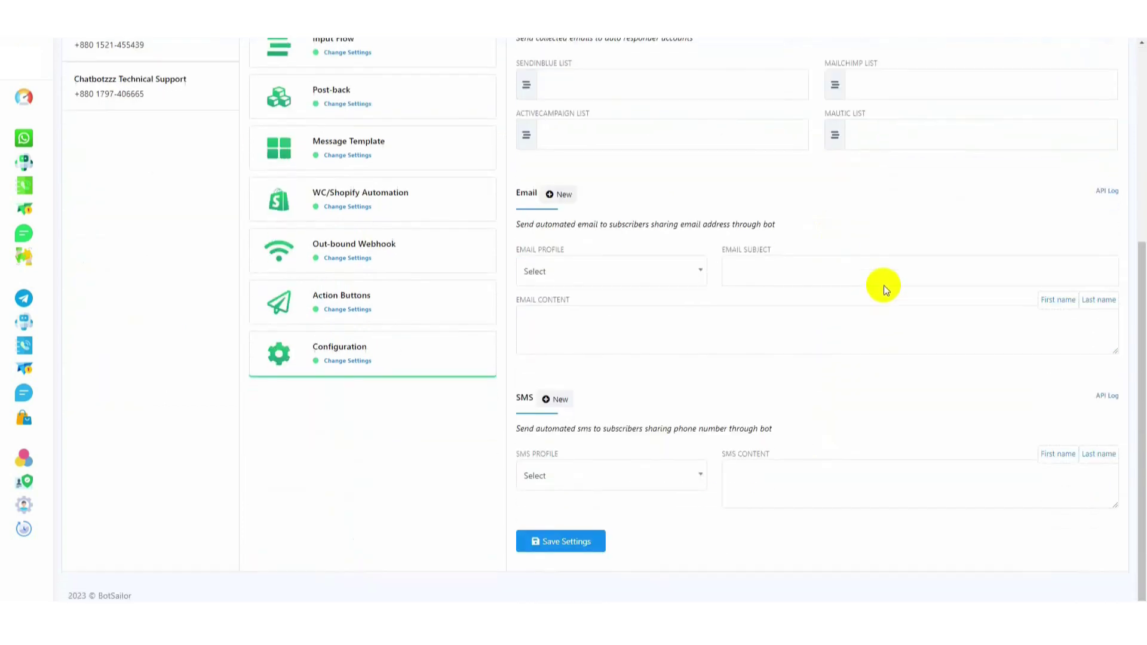
pyautogui.click(578, 556)
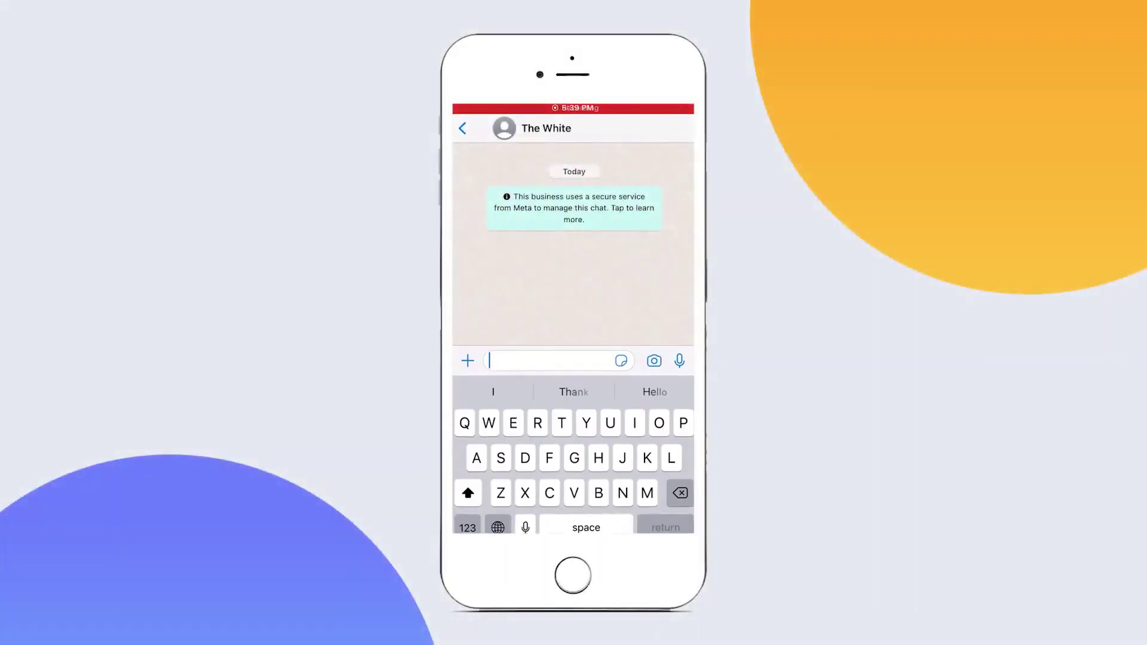
# Send 'Tshirt' to The White in WhatsApp to test the no-match reply
pyautogui.write('Tshirt')
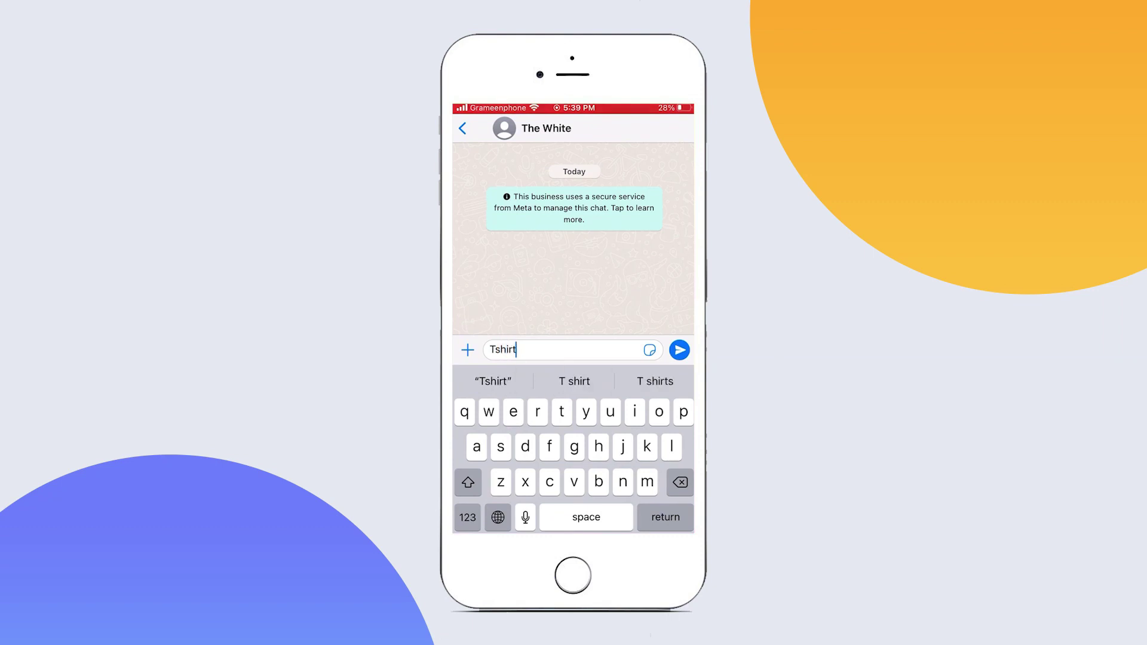
pyautogui.press('Return')
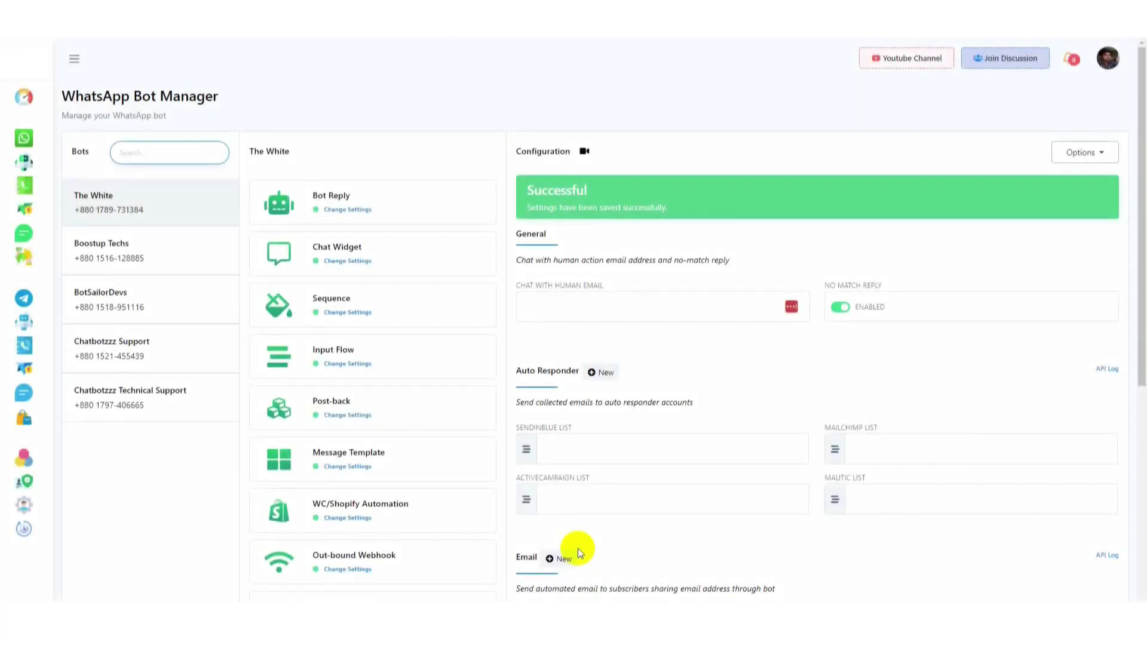
# Go back to The White's Action Buttons settings
pyautogui.scroll(-4, 317, 530)
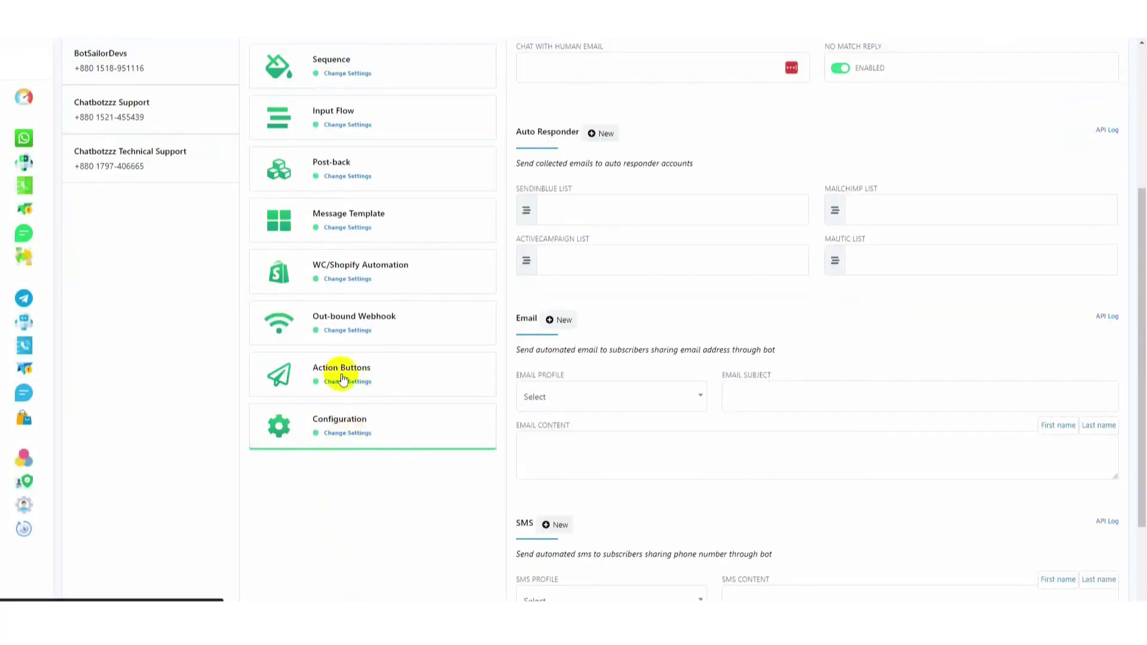
pyautogui.click(349, 378)
pyautogui.scroll(3, 739, 407)
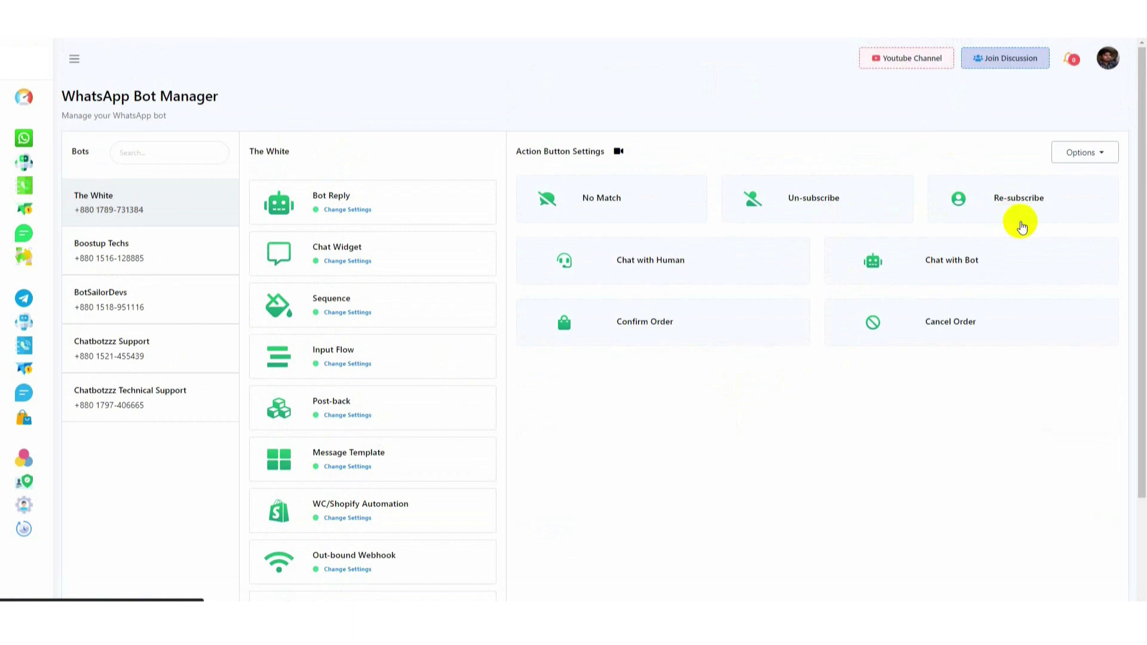
# In the Un-subscribe flow, keep the message text and set the Resubscribe button to Re-subscribe type
pyautogui.click(824, 198)
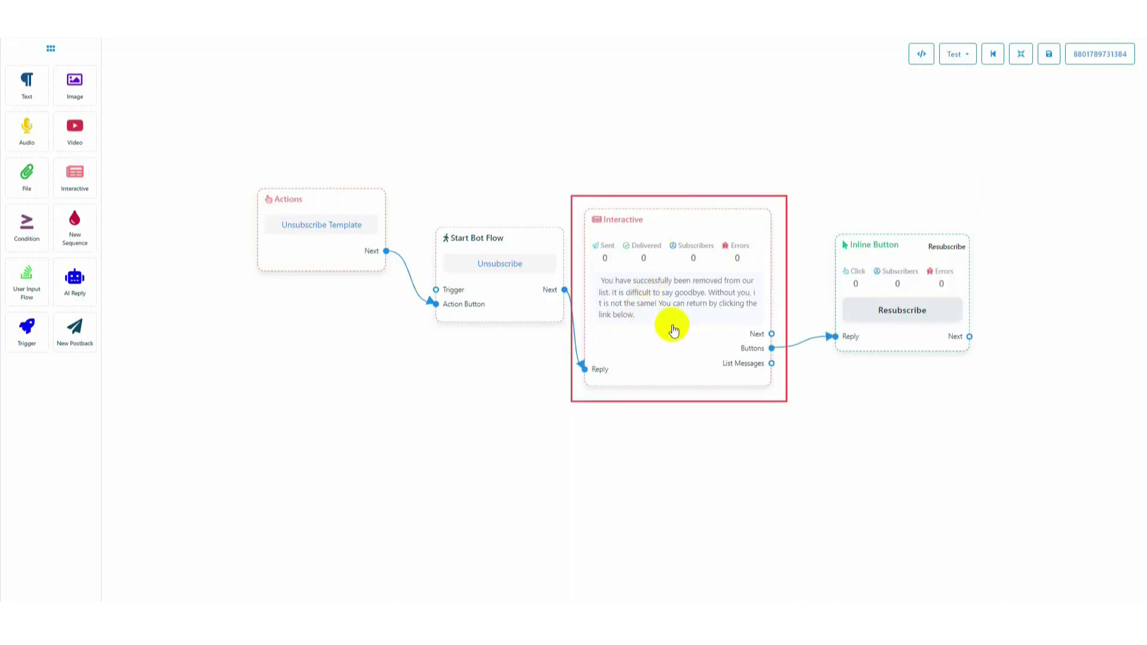
pyautogui.doubleClick(674, 331)
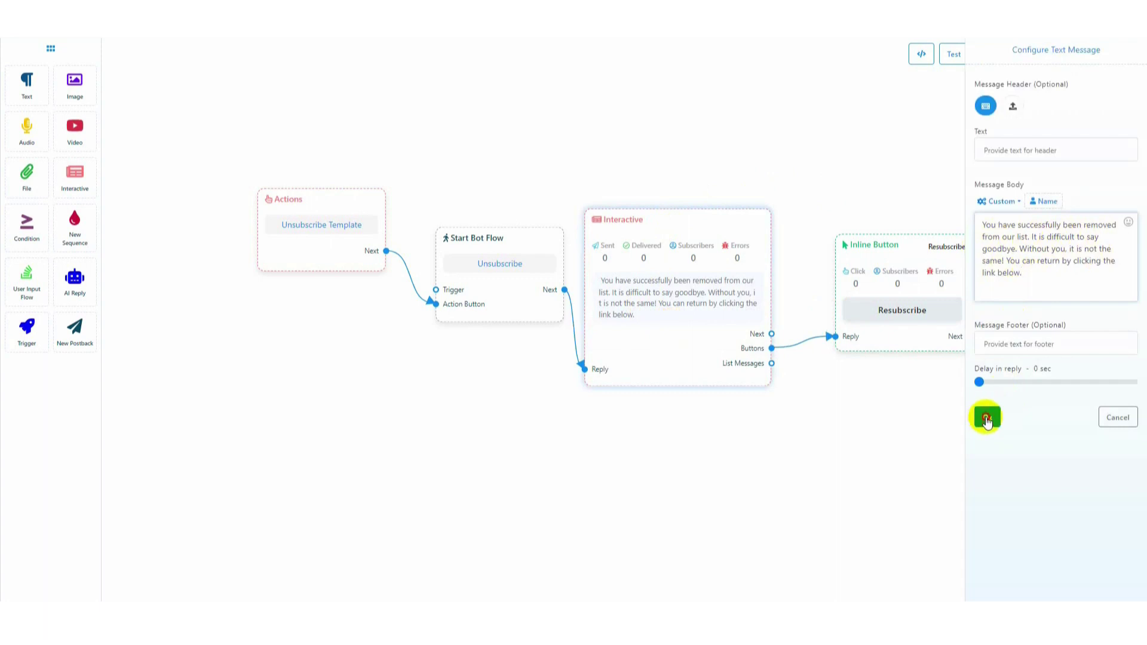
pyautogui.click(987, 417)
pyautogui.moveTo(890, 252); pyautogui.dragTo(863, 252)
pyautogui.doubleClick(884, 290)
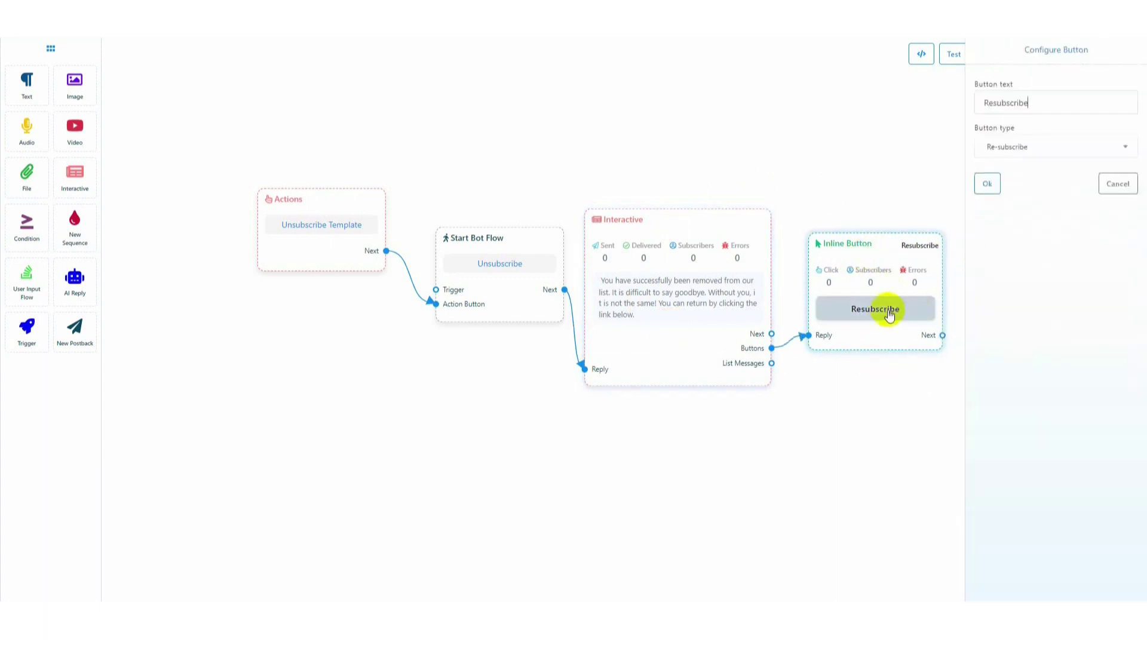
pyautogui.click(987, 184)
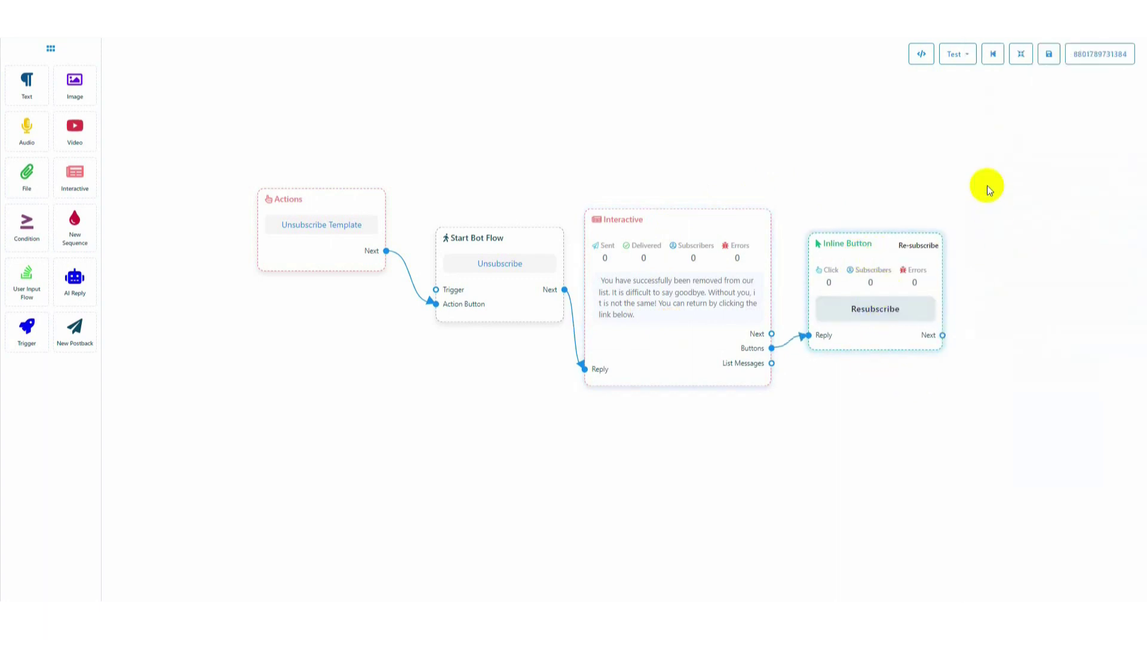
pyautogui.hotkey('ctrl', 'w')
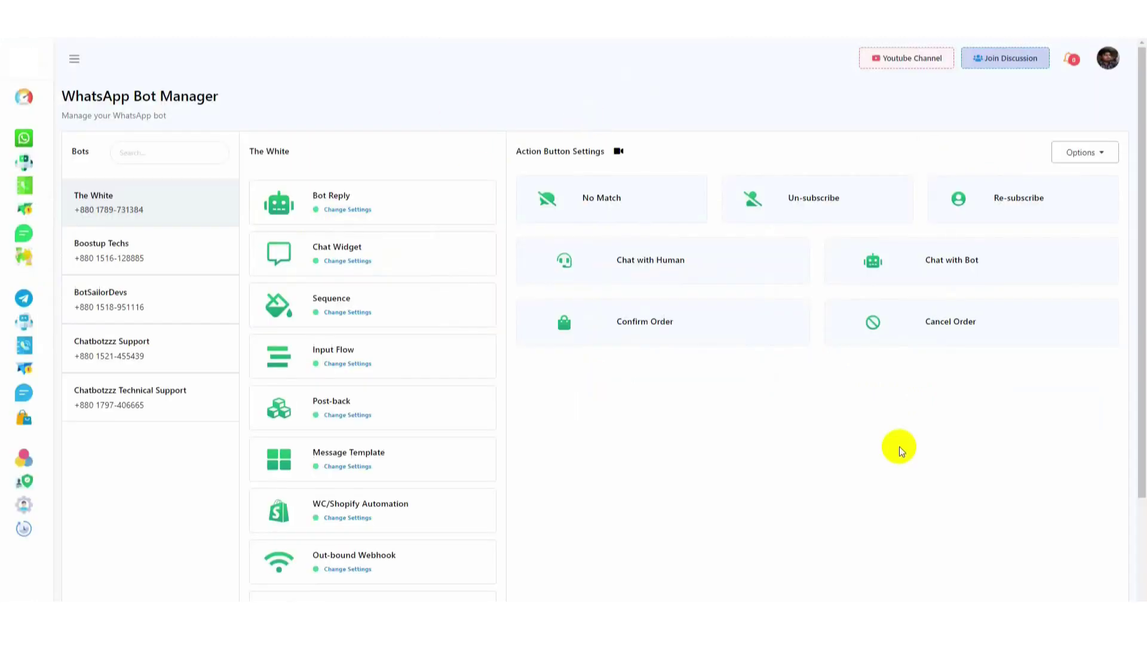
# Rewrite the Re-subscribe reply to promote huge collections for men, women and children
pyautogui.click(1013, 200)
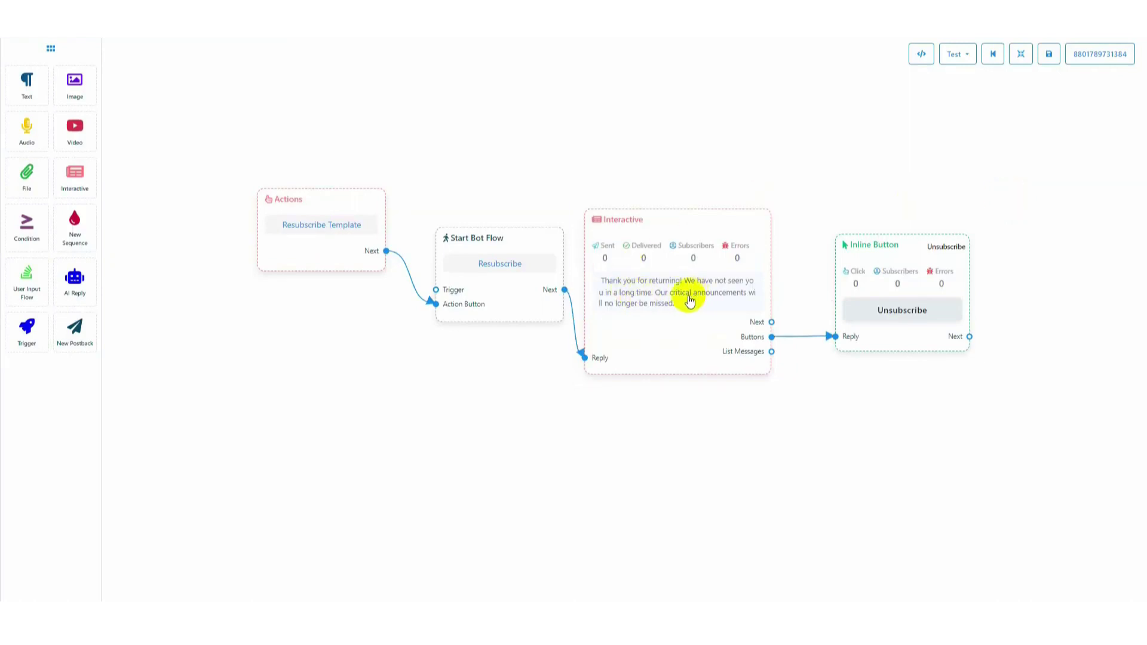
pyautogui.moveTo(904, 261); pyautogui.dragTo(899, 281)
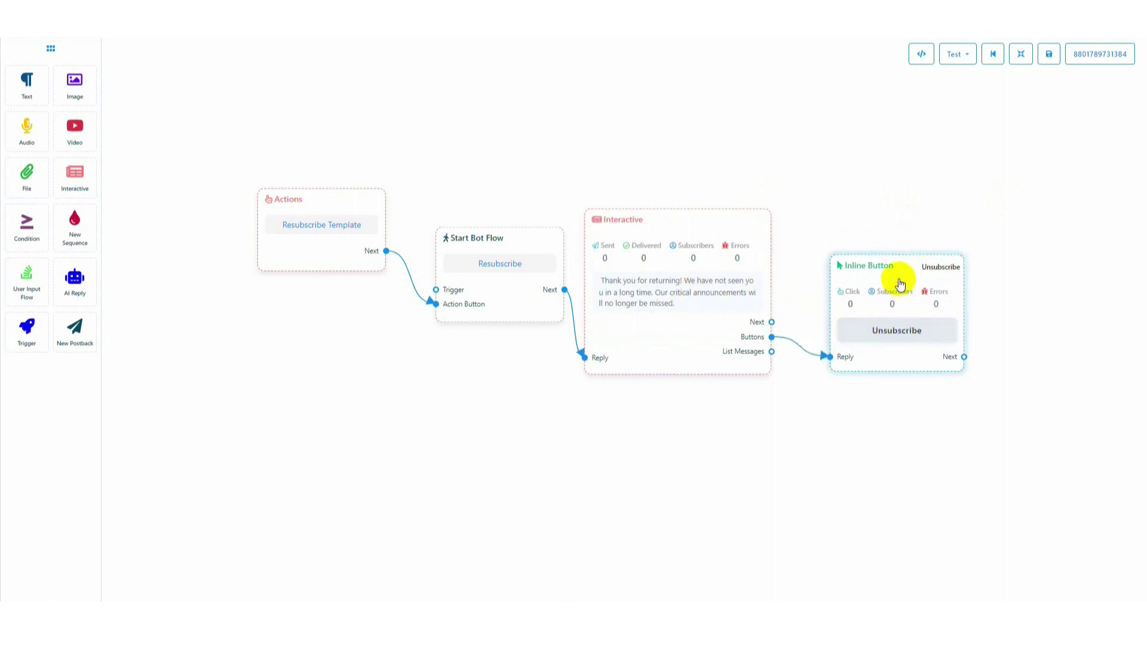
pyautogui.doubleClick(693, 299)
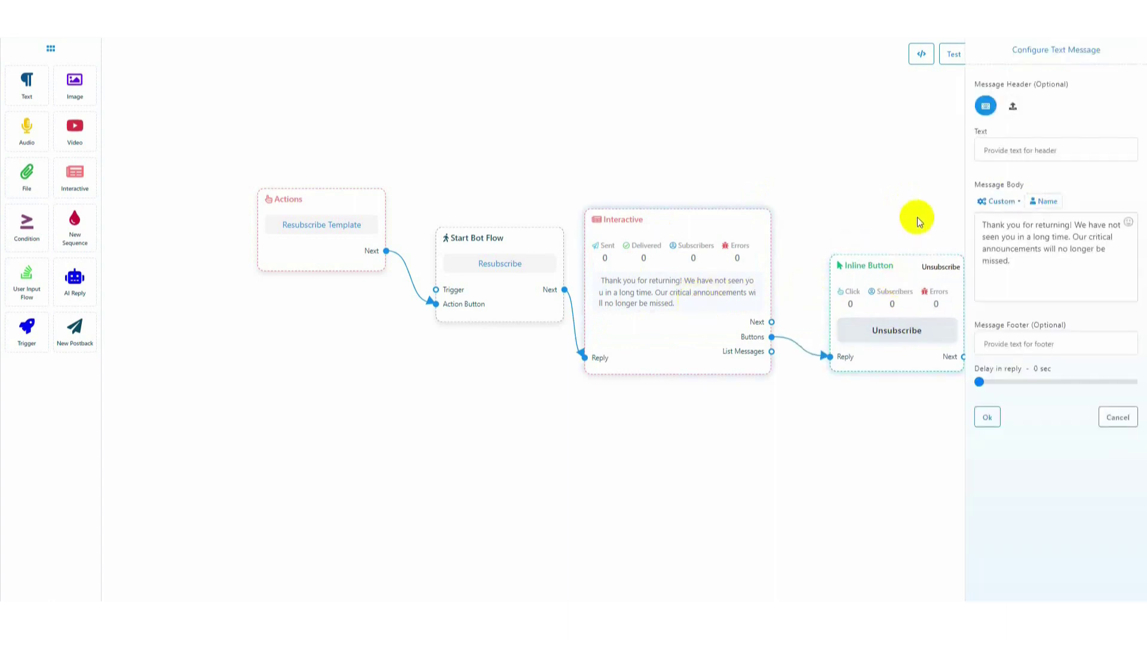
pyautogui.moveTo(1034, 271); pyautogui.dragTo(1113, 225)
pyautogui.write('a')
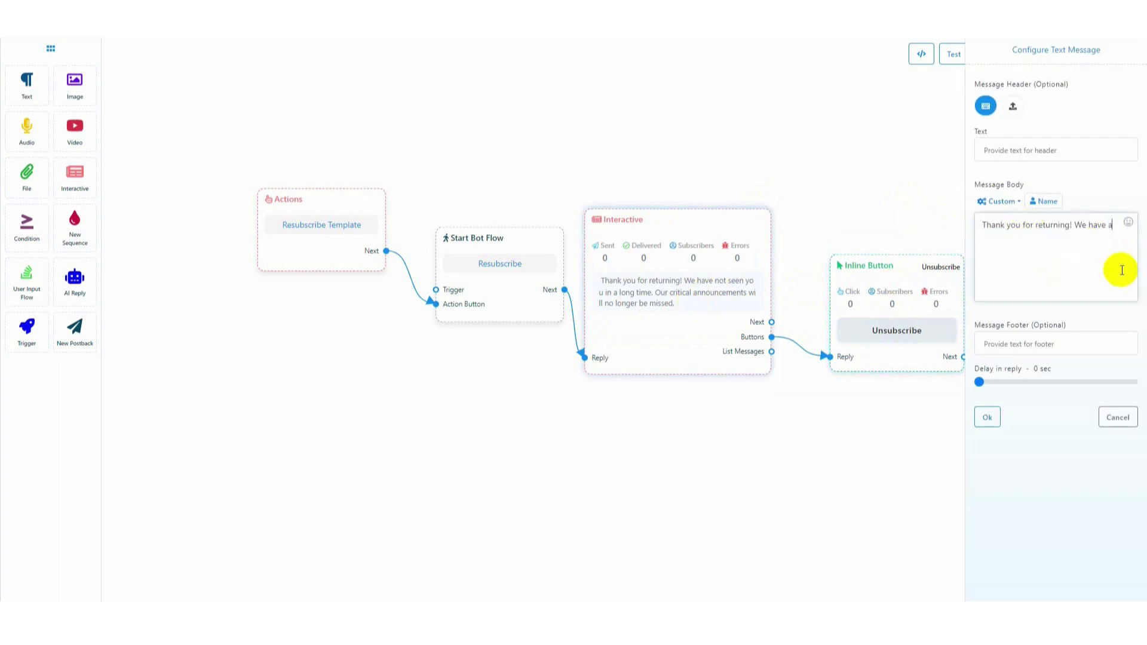
pyautogui.write(' huge collections for men, women and children. Please visit our website to see our products.')
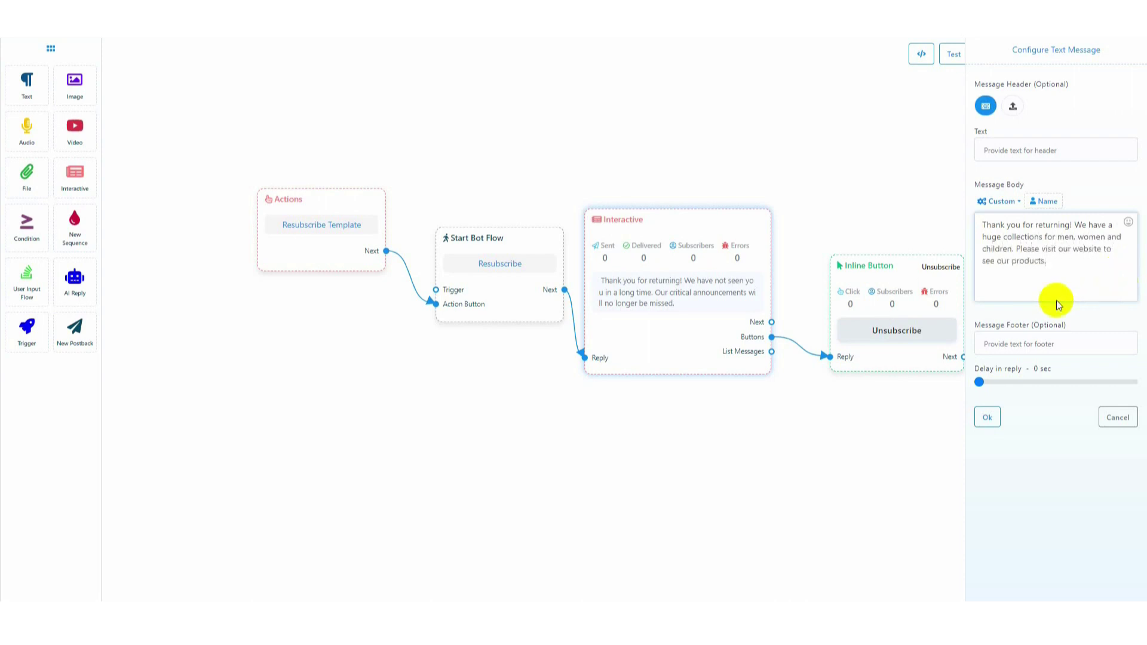
pyautogui.click(987, 417)
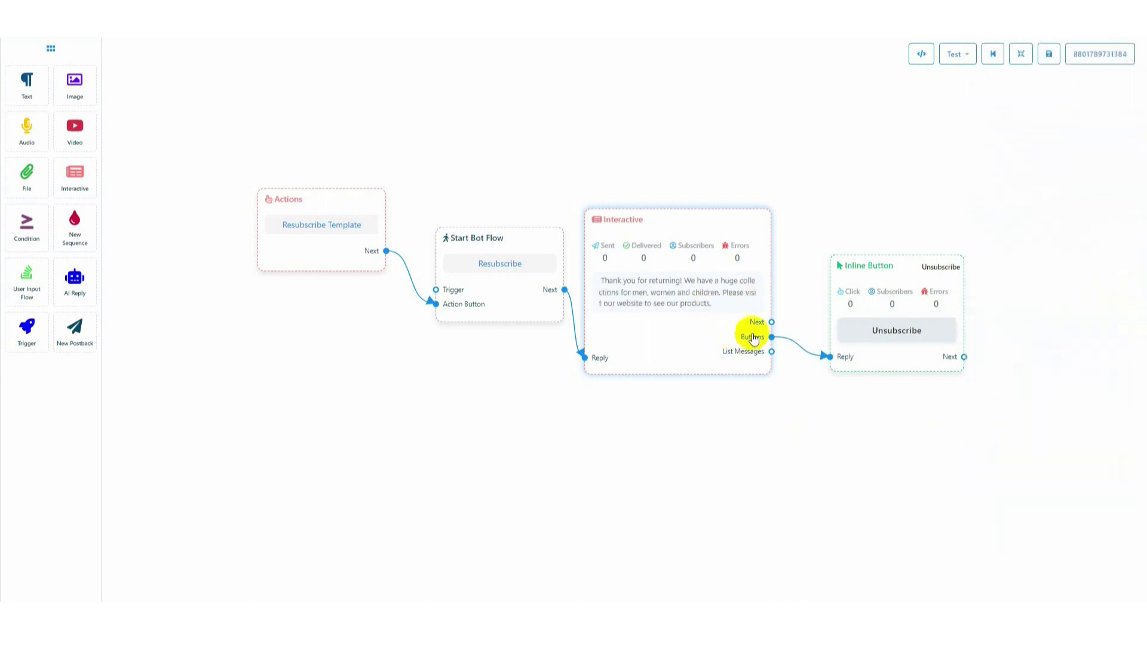
# Add a text step 'Our Website is: thewhite.com' after the reply and save the flow
pyautogui.moveTo(771, 322); pyautogui.dragTo(820, 179)
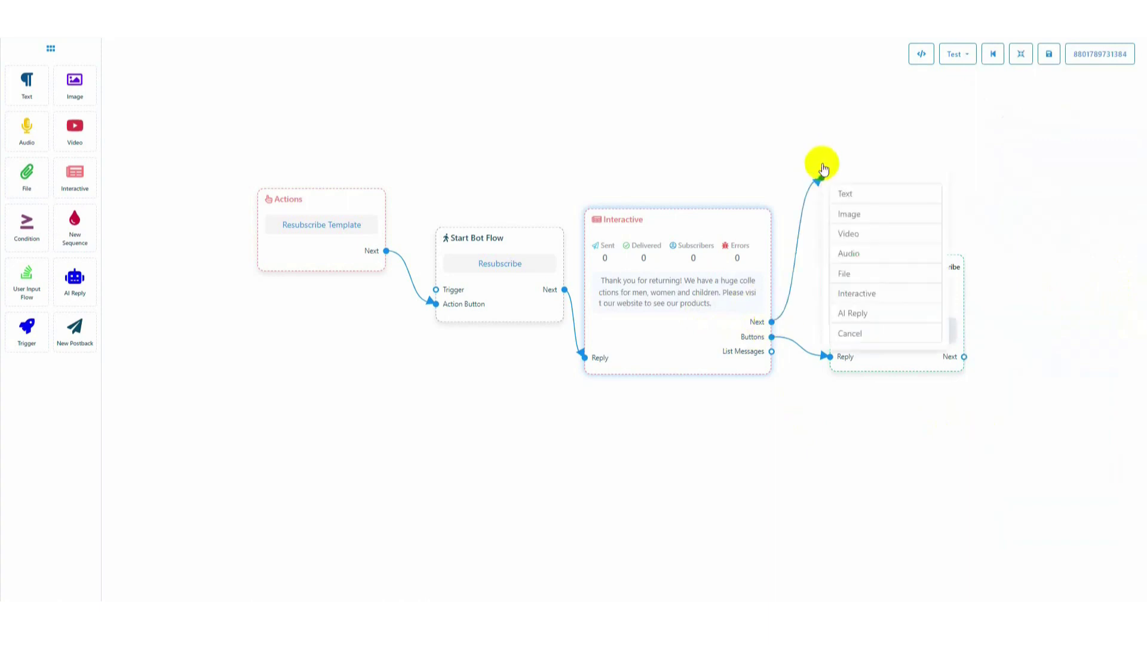
pyautogui.click(865, 193)
pyautogui.moveTo(922, 243); pyautogui.dragTo(865, 163)
pyautogui.doubleClick(865, 164)
pyautogui.click(1045, 163)
pyautogui.write('Our Website is: thewhite.com')
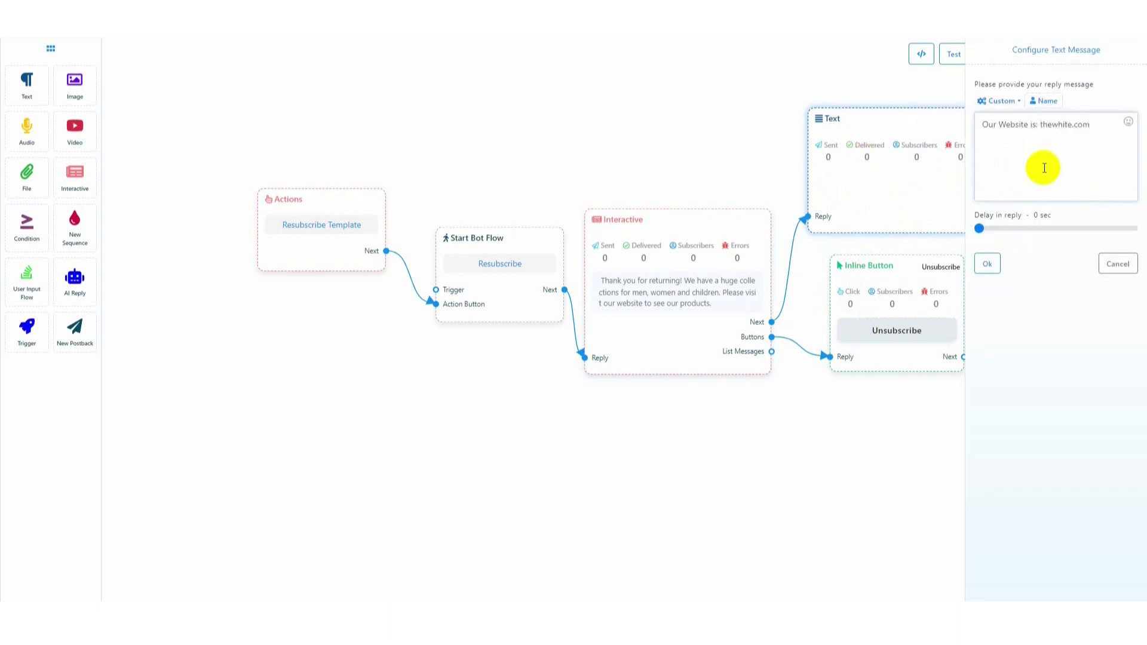
pyautogui.click(987, 263)
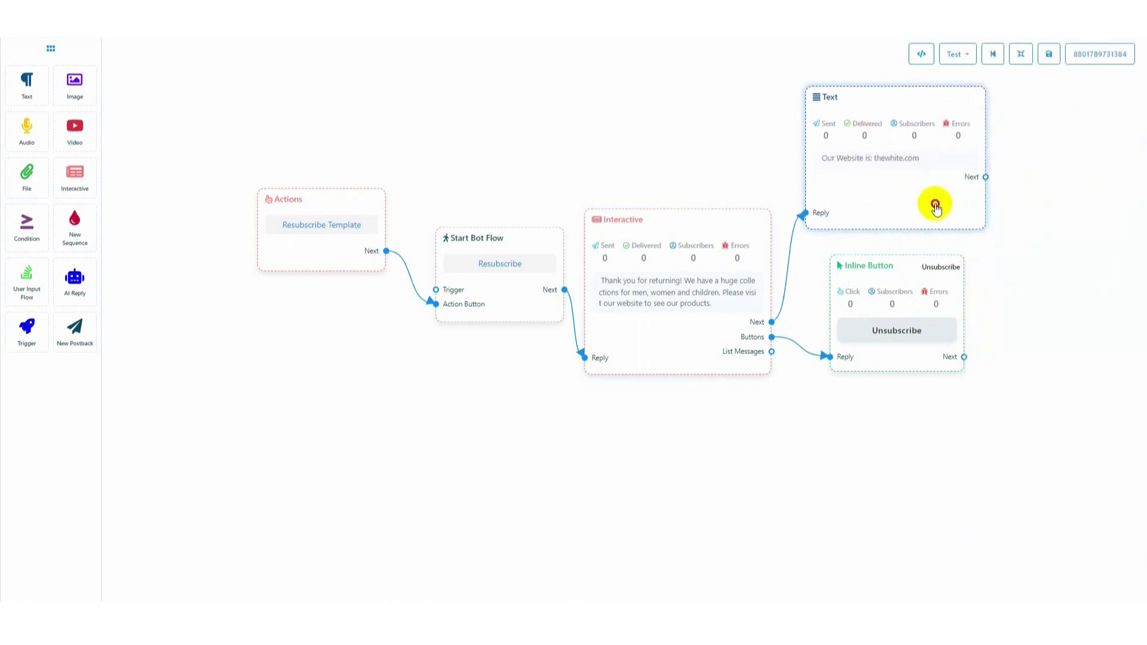
pyautogui.click(1049, 55)
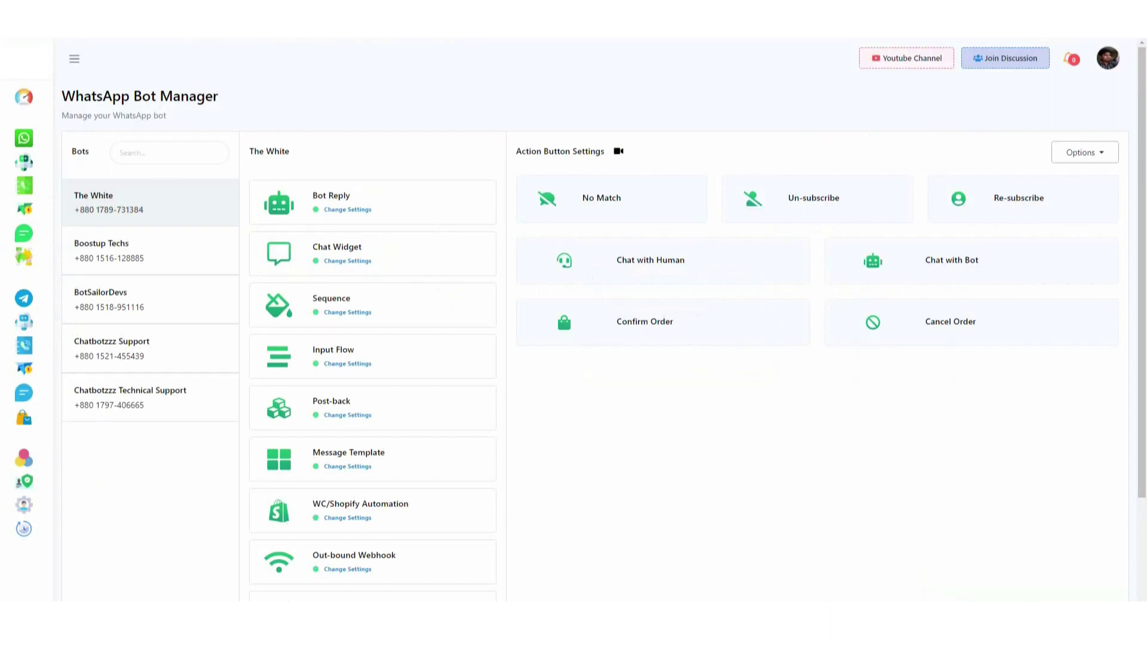
# Show the Bot Reply list and edit the Hi reply's flow
pyautogui.click(364, 208)
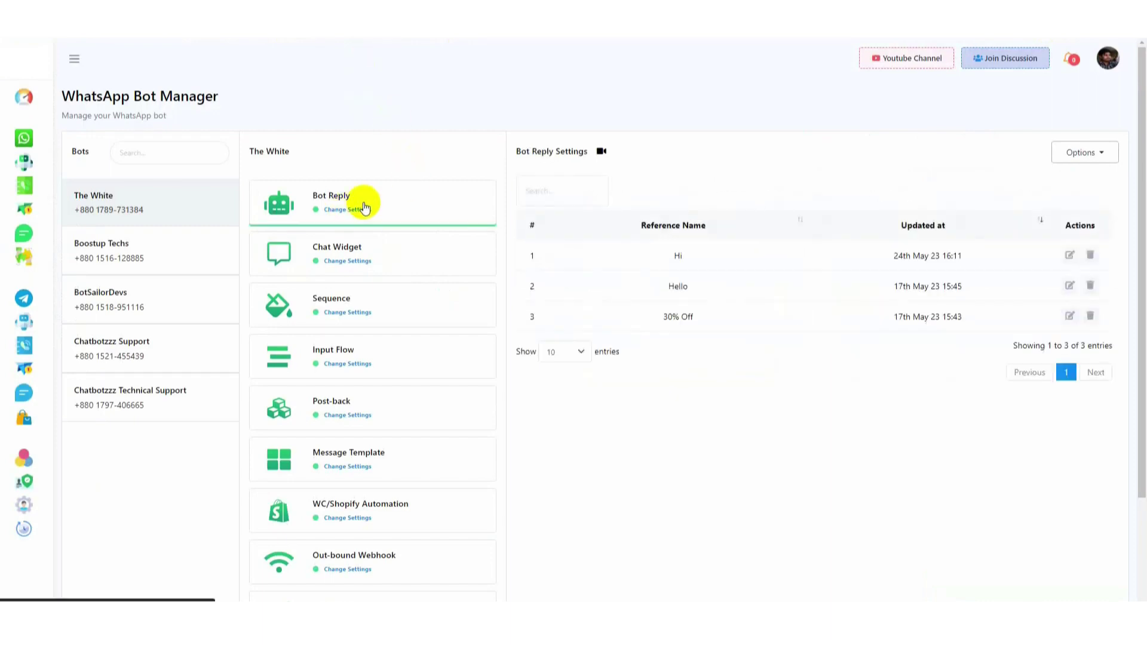
pyautogui.click(1070, 255)
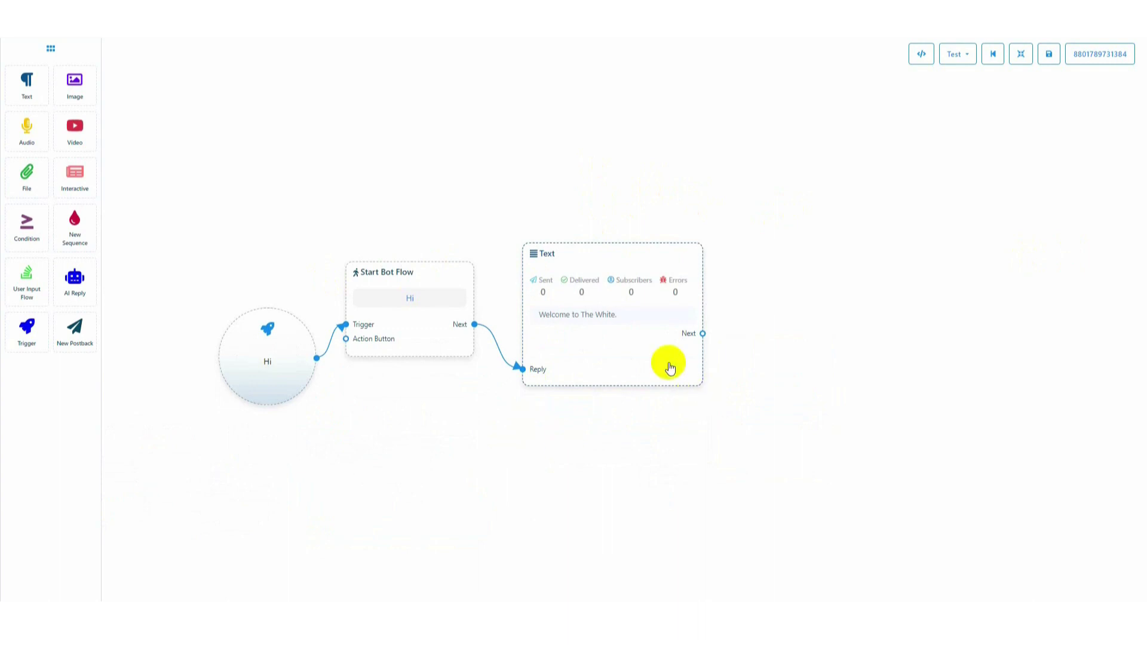
# Link a new interactive message after the welcome: 'Dear [first name]', unsubscribe wording, signed 'Thanks'
pyautogui.moveTo(92, 179); pyautogui.dragTo(778, 305)
pyautogui.moveTo(705, 334); pyautogui.dragTo(778, 425)
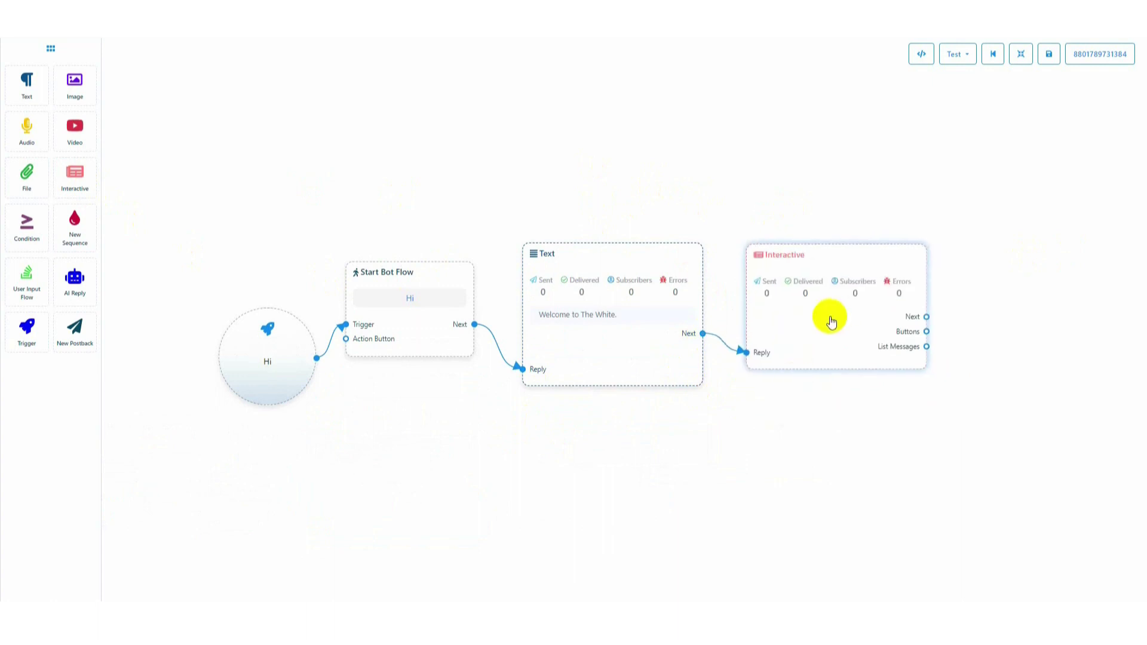
pyautogui.doubleClick(832, 323)
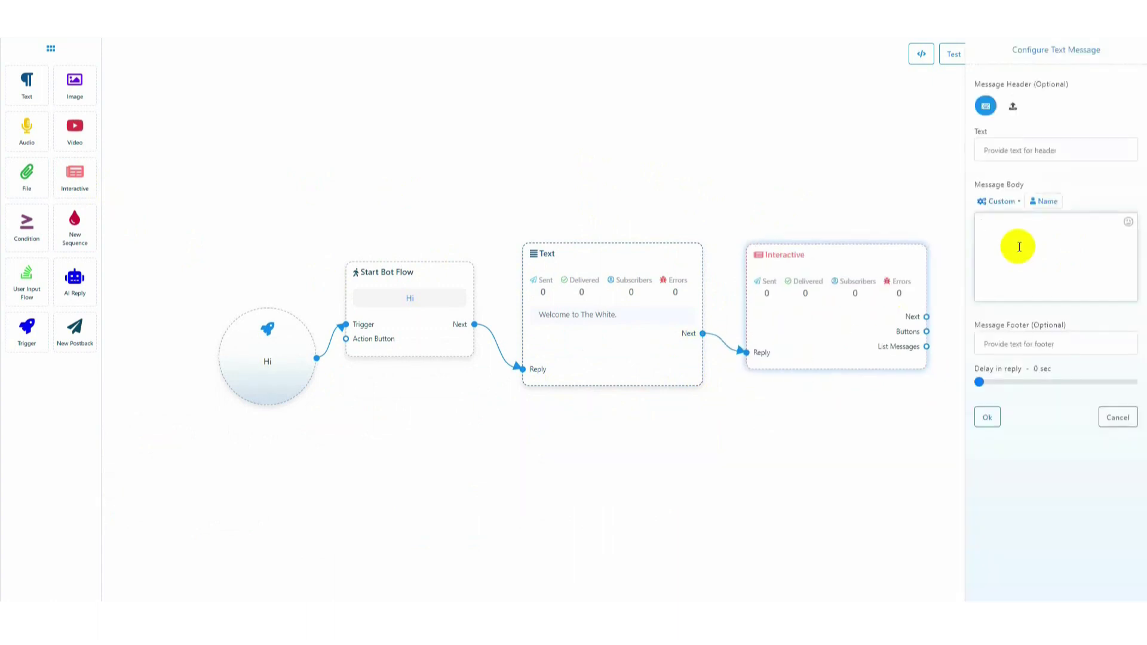
pyautogui.write('Dear')
pyautogui.click(1044, 201)
pyautogui.click(1102, 230)
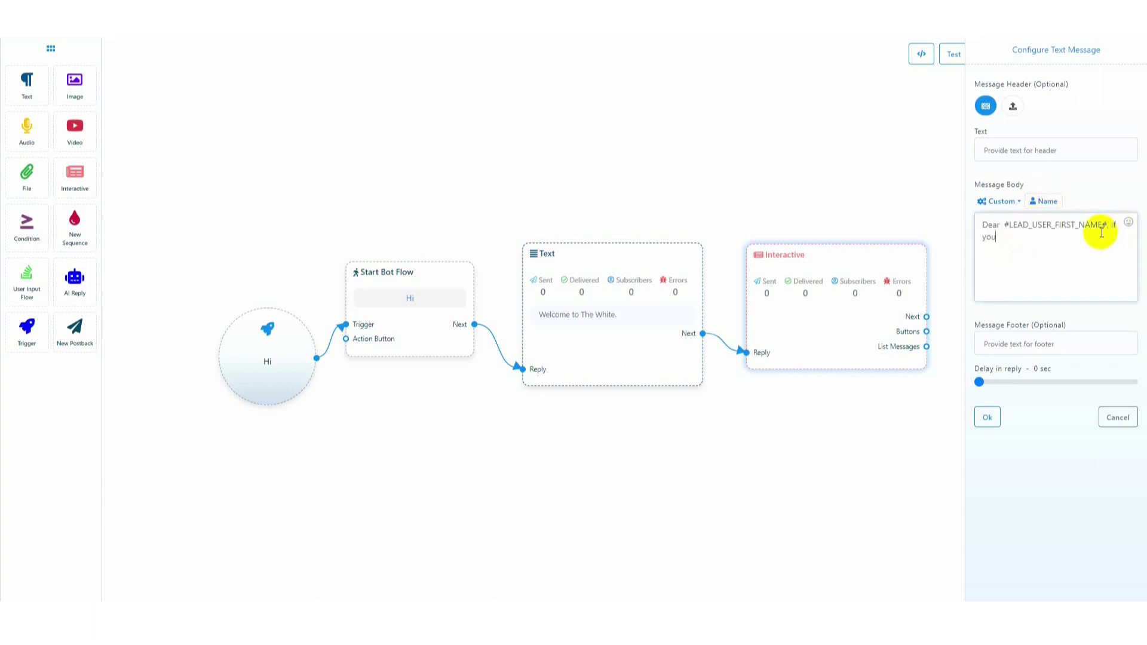
pyautogui.write(', if you feel that you are no longer interested on our business you can unsubscribe by clicking hte link below.')
pyautogui.press('Return')
pyautogui.press('Return')
pyautogui.write('Thanks')
pyautogui.click(988, 417)
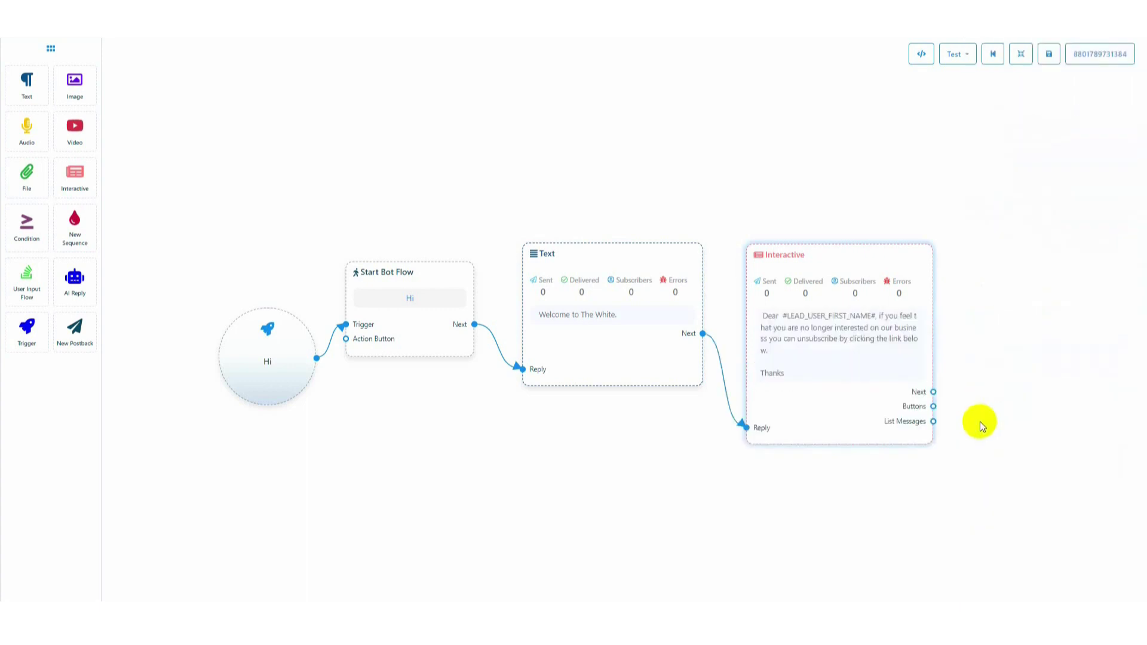
# Attach an Unsubscribe-type inline button to the message and save the Hi flow
pyautogui.moveTo(933, 406); pyautogui.dragTo(970, 297)
pyautogui.moveTo(1004, 464); pyautogui.dragTo(894, 453)
pyautogui.doubleClick(936, 363)
pyautogui.click(1043, 103)
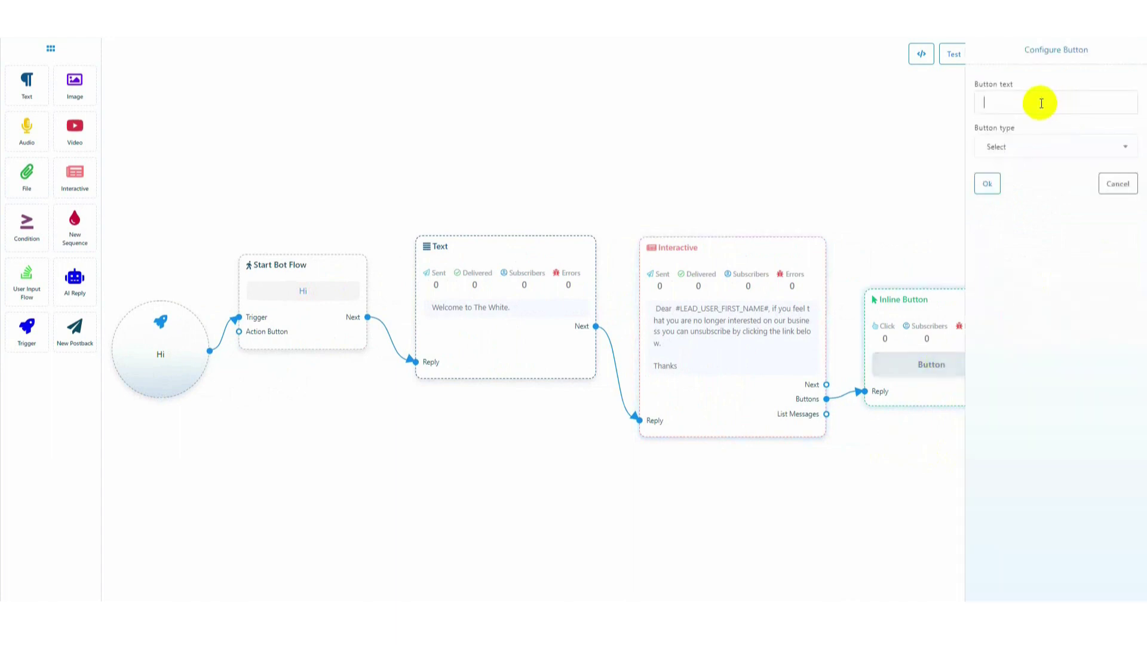
pyautogui.write('Unsubscribe')
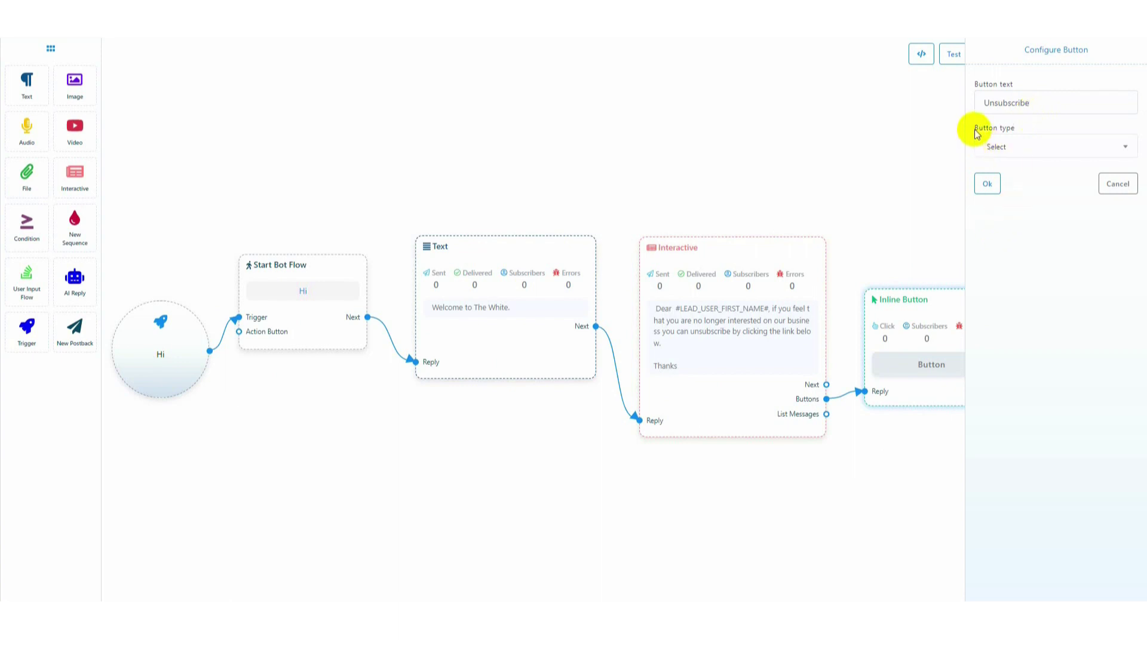
pyautogui.moveTo(974, 128); pyautogui.dragTo(1019, 134)
pyautogui.click(1036, 150)
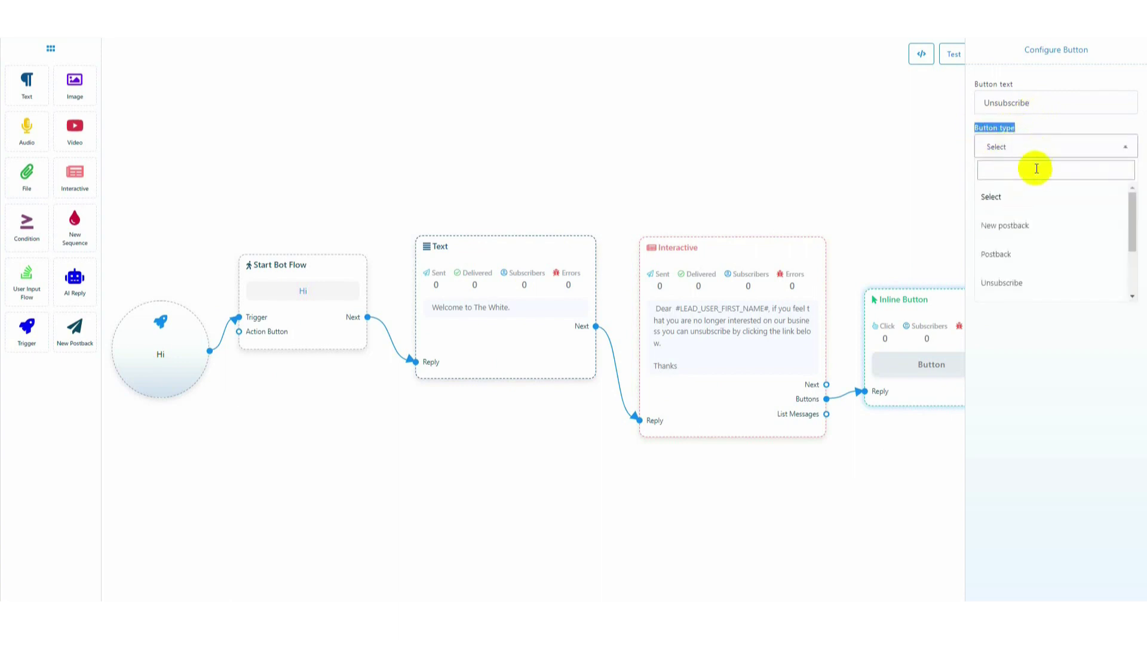
pyautogui.click(1015, 223)
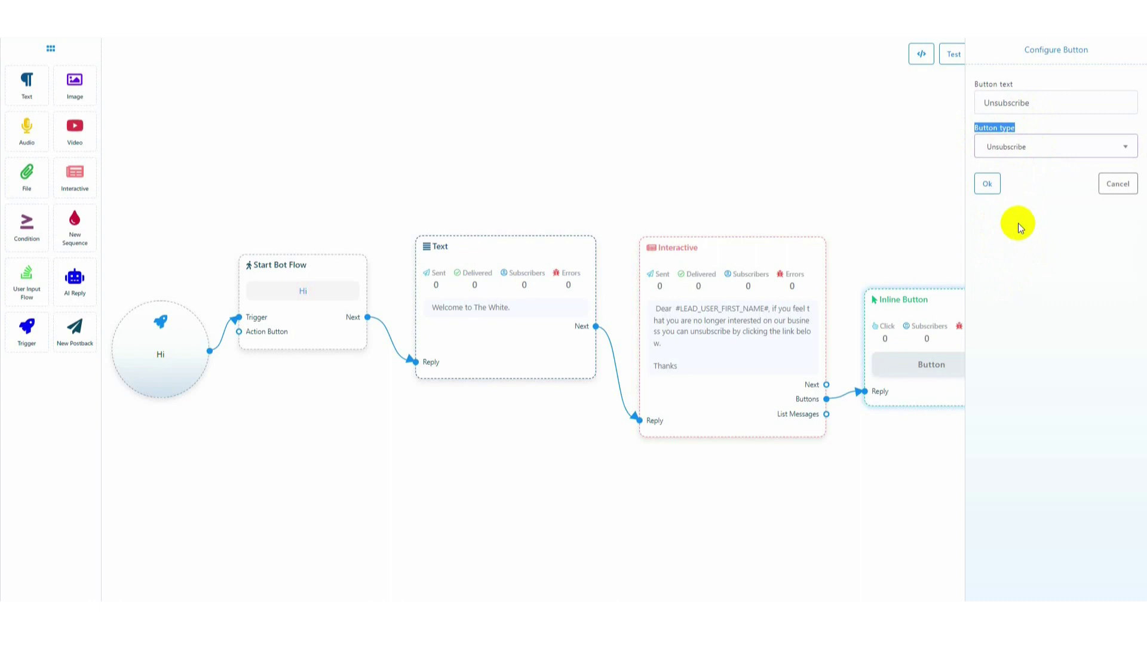
pyautogui.click(987, 185)
pyautogui.click(1050, 55)
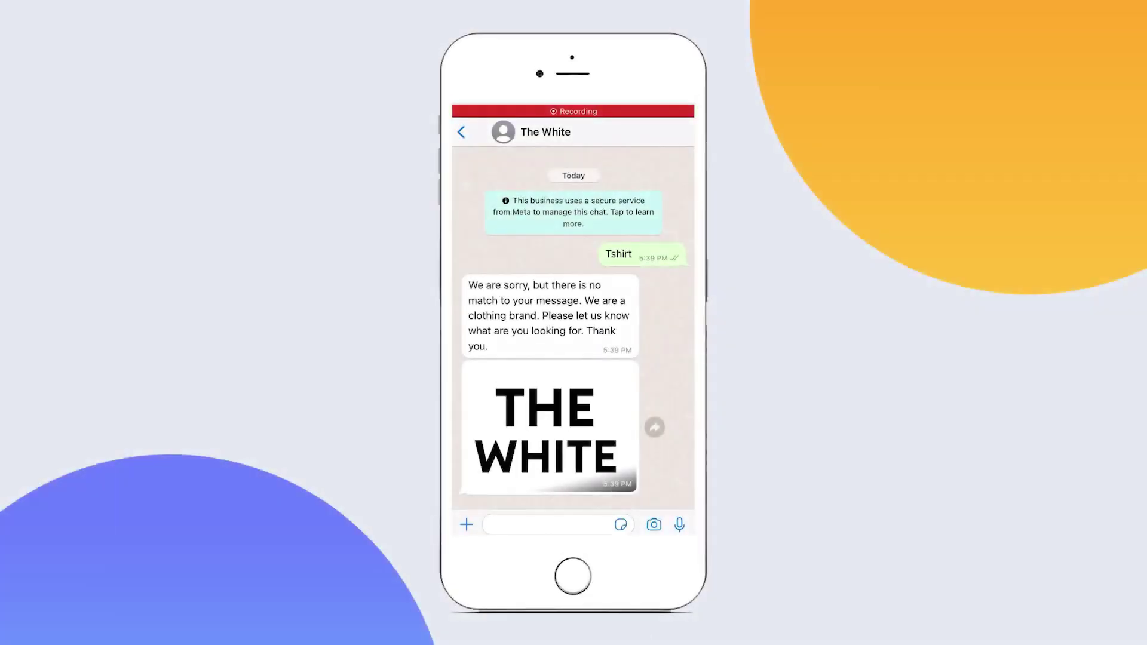
# Send Hi to the bot, unsubscribe with the new button, then resubscribe from the confirmation
pyautogui.click(550, 524)
pyautogui.write('Hi')
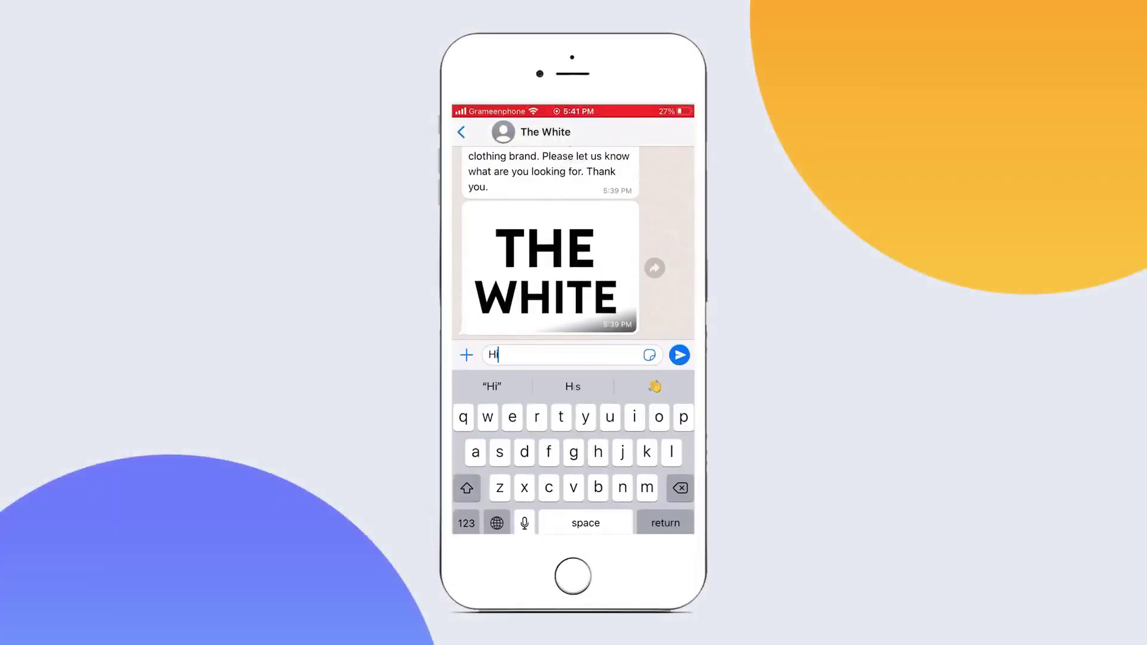
pyautogui.click(679, 354)
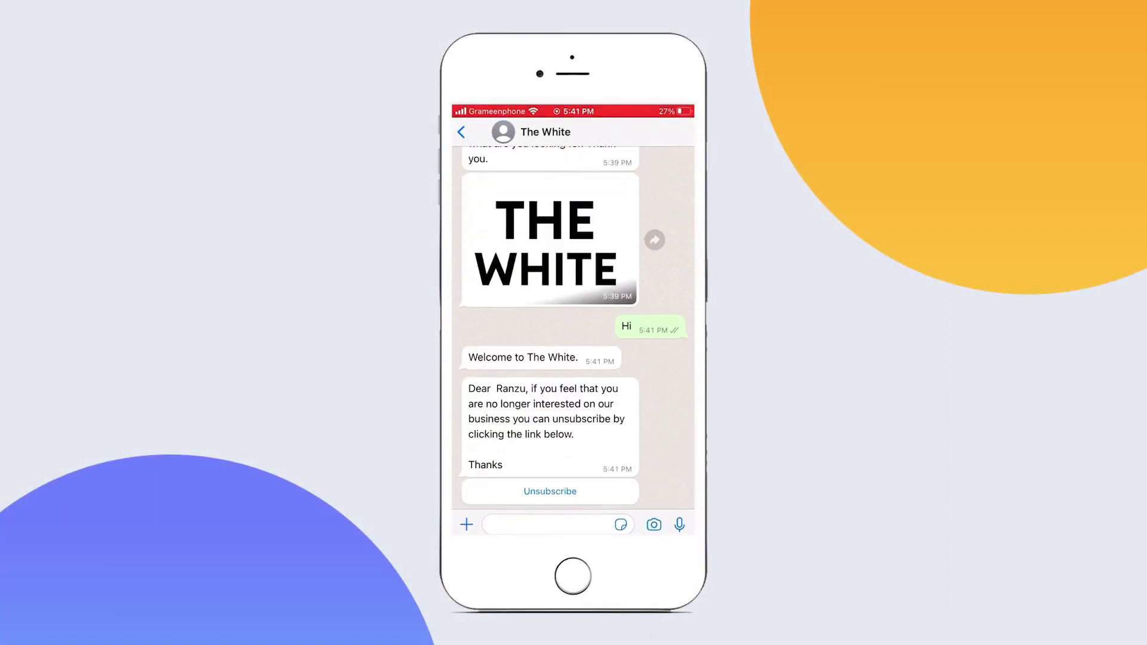
pyautogui.click(550, 491)
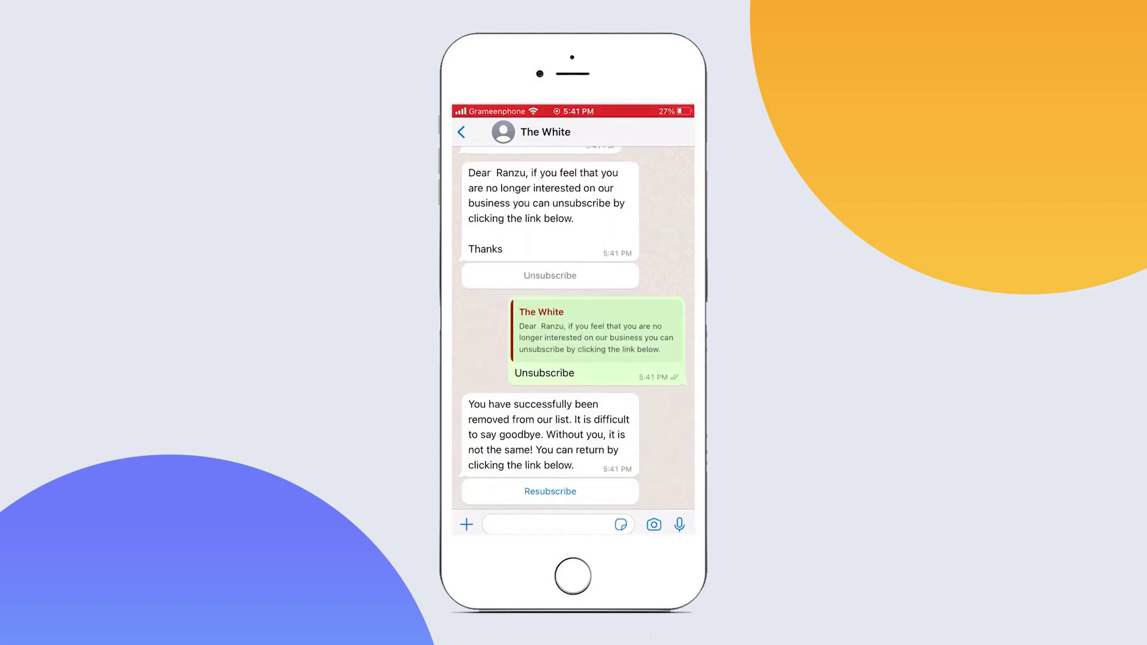
pyautogui.click(550, 491)
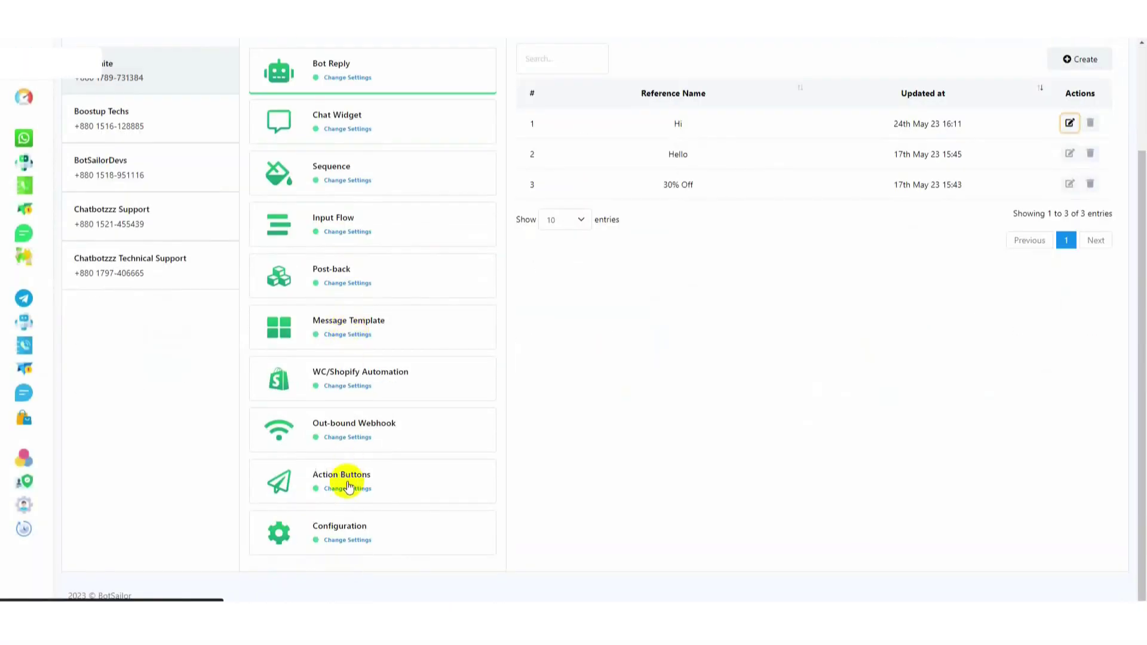
# Open the Chat with Human flow and review its reply message without changes
pyautogui.click(346, 481)
pyautogui.scroll(2, 732, 414)
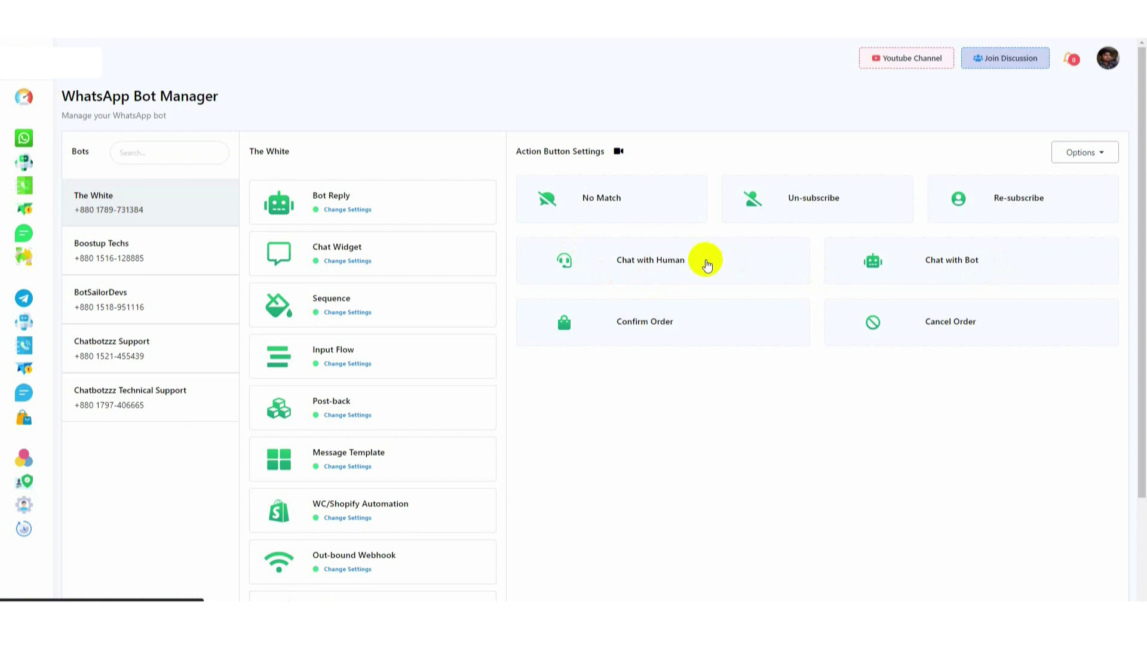
pyautogui.click(706, 263)
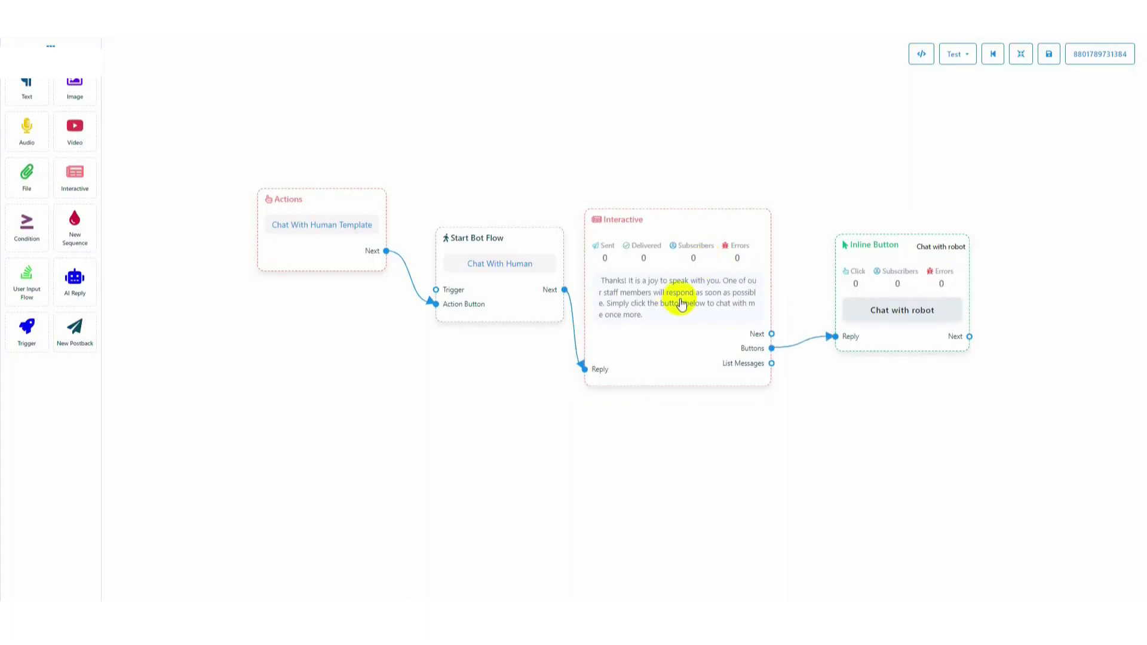
pyautogui.doubleClick(676, 296)
pyautogui.click(988, 418)
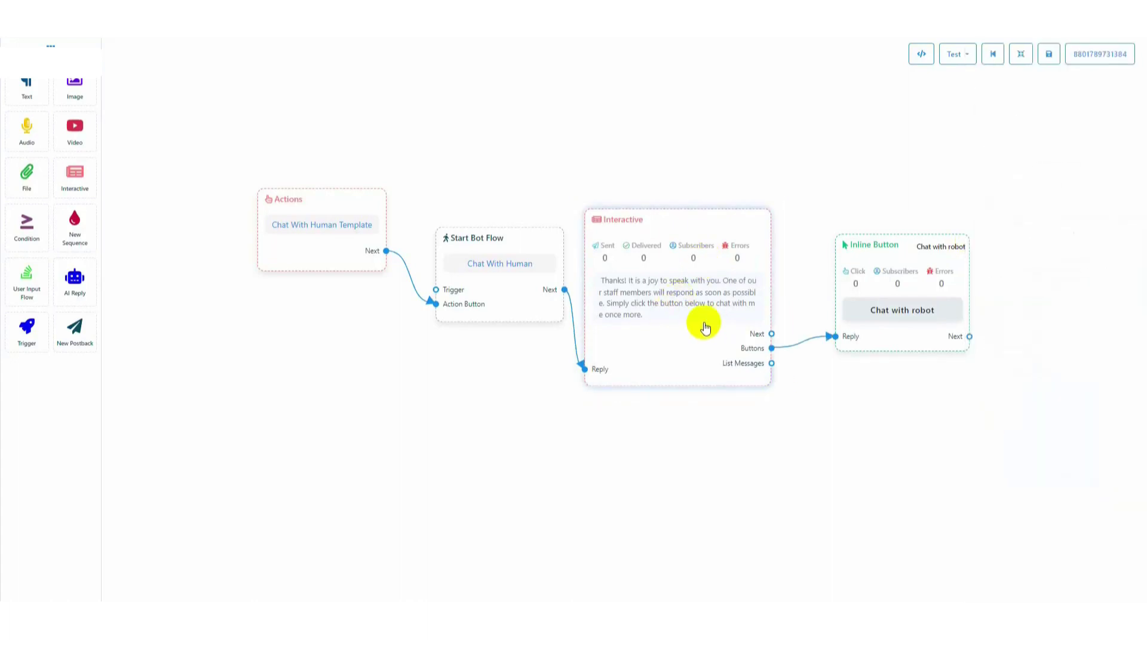
# Nudge the Chat with robot button and interactive message, then leave the flow unsaved
pyautogui.moveTo(904, 342); pyautogui.dragTo(898, 341)
pyautogui.moveTo(683, 337); pyautogui.dragTo(692, 338)
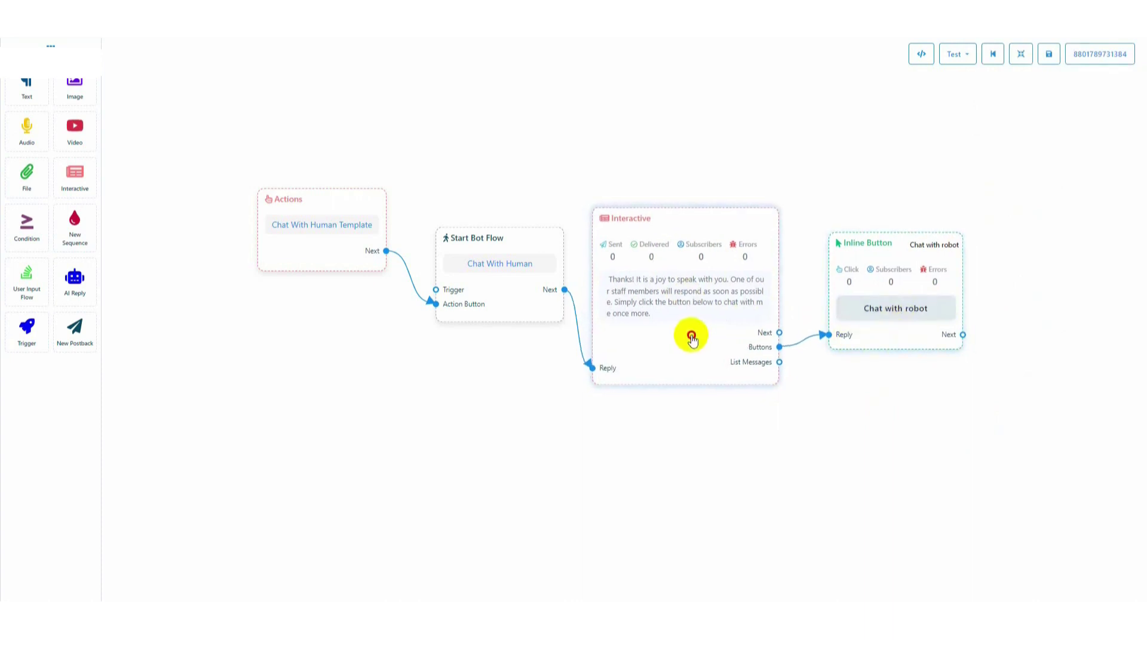
pyautogui.click(290, 230)
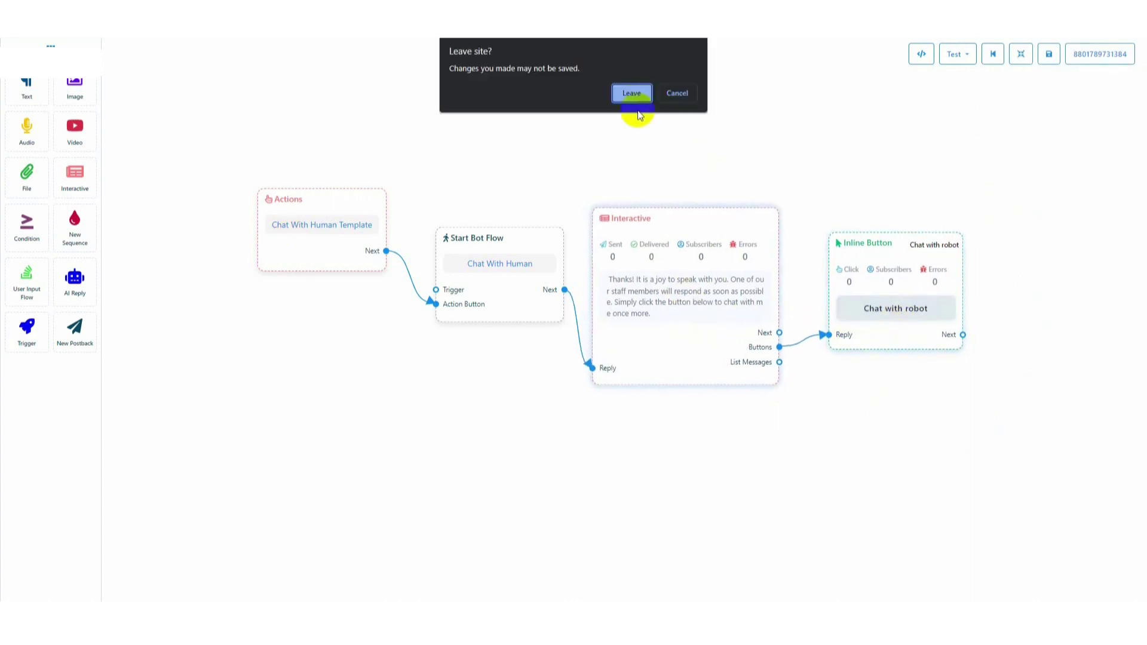
pyautogui.click(632, 93)
# In the Chat with Bot flow, confirm the returning-user message and keep the button's Chat with human type
pyautogui.click(1001, 263)
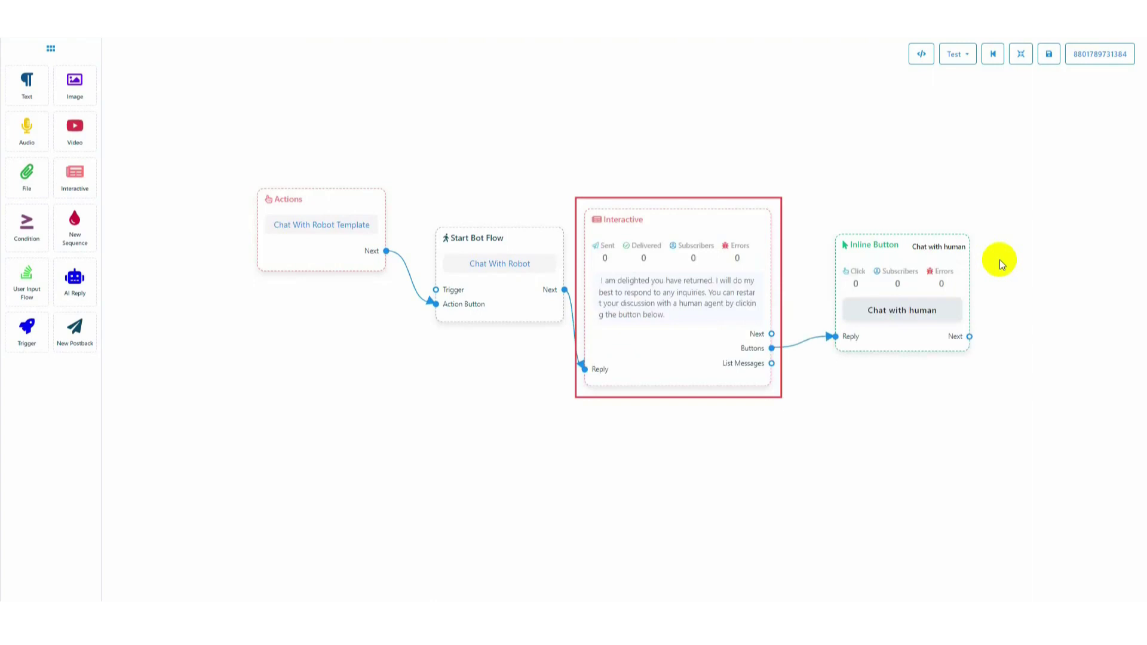
pyautogui.doubleClick(699, 321)
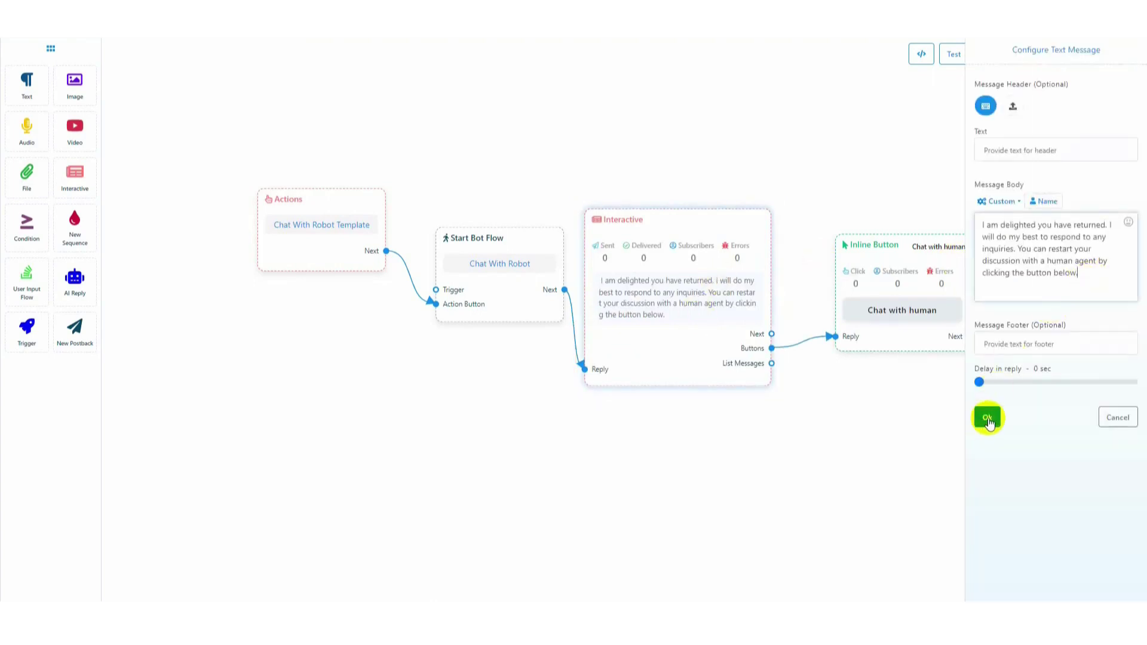
pyautogui.click(987, 420)
pyautogui.click(902, 313)
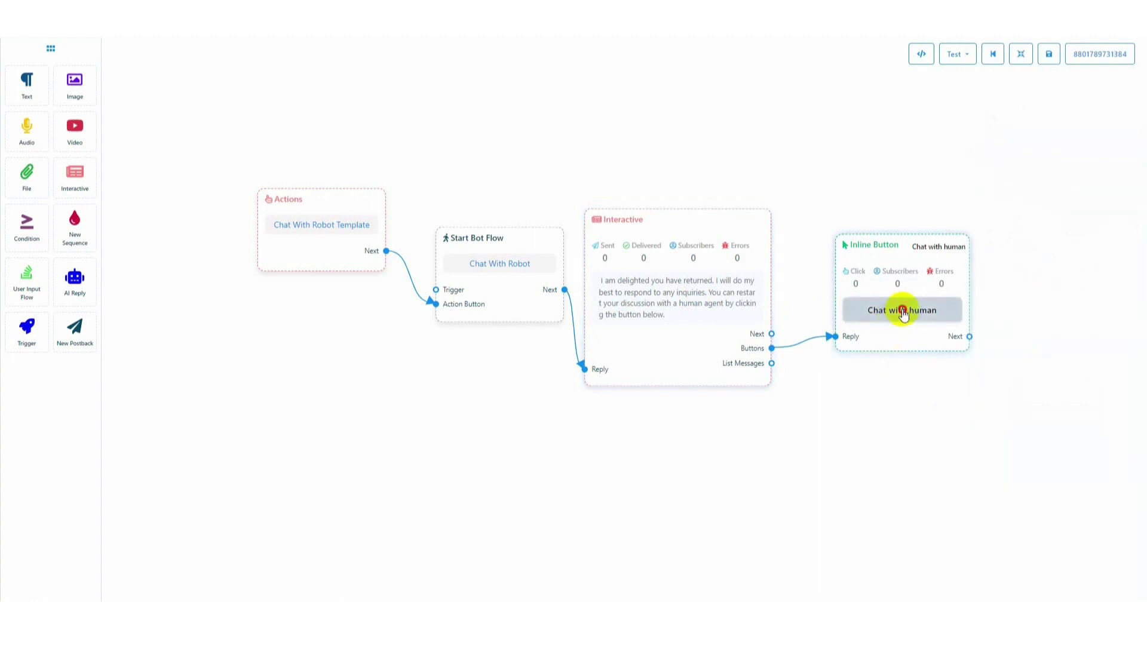
pyautogui.doubleClick(902, 312)
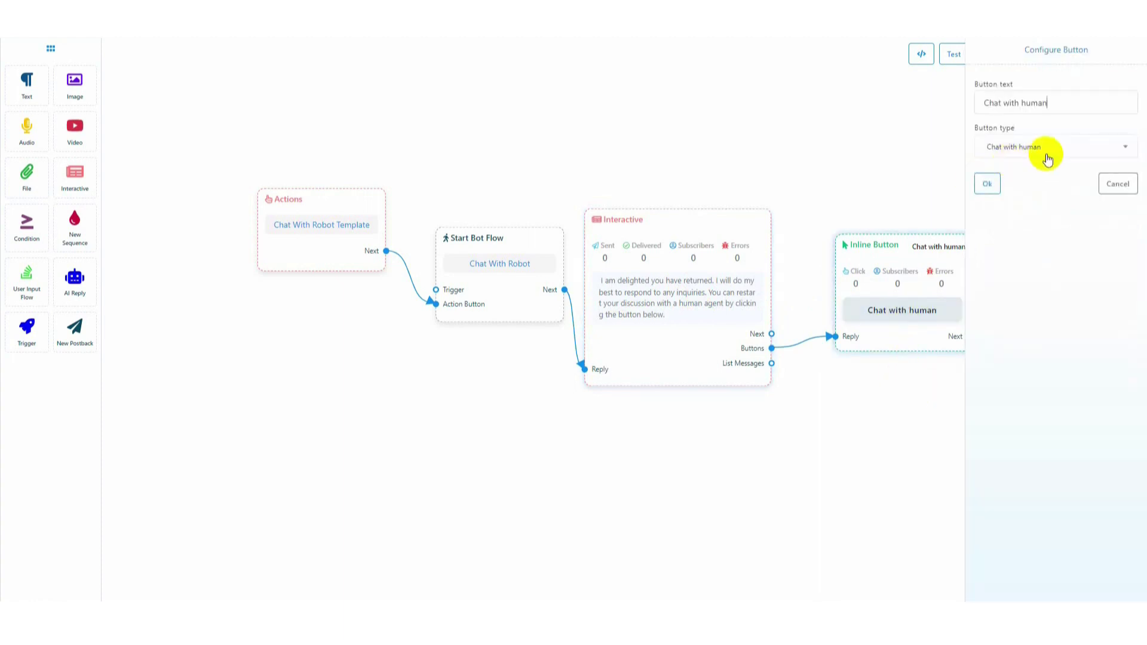
pyautogui.click(988, 184)
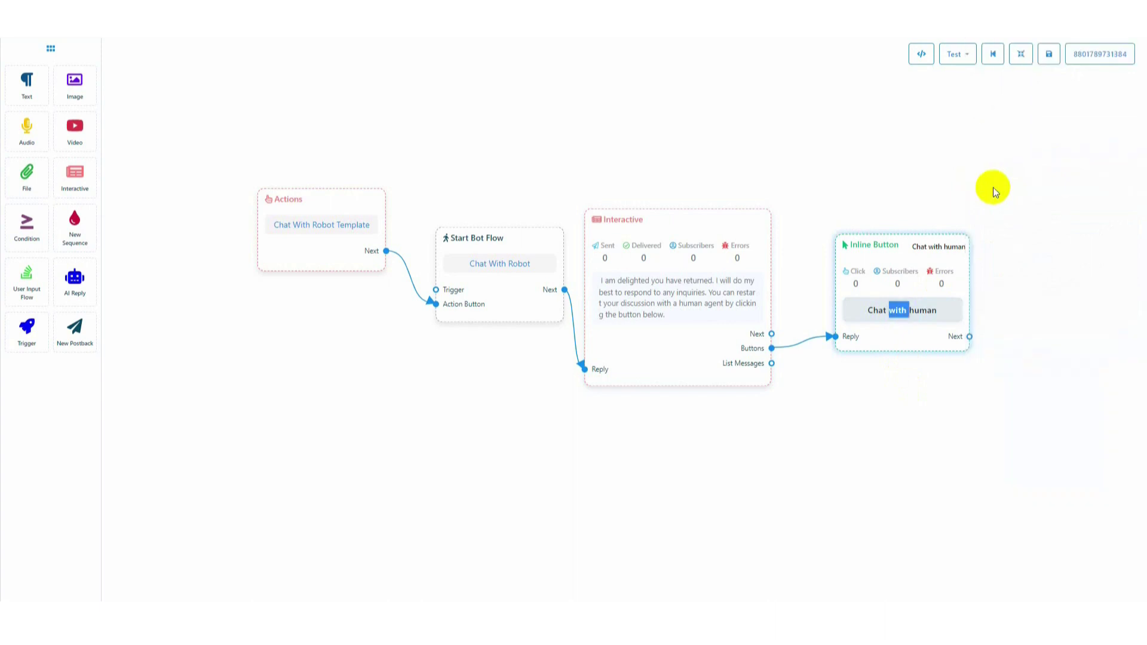
pyautogui.click(149, 11)
# Leave the builder and open the Hi keyword reply's flow from Bot Reply
pyautogui.click(631, 94)
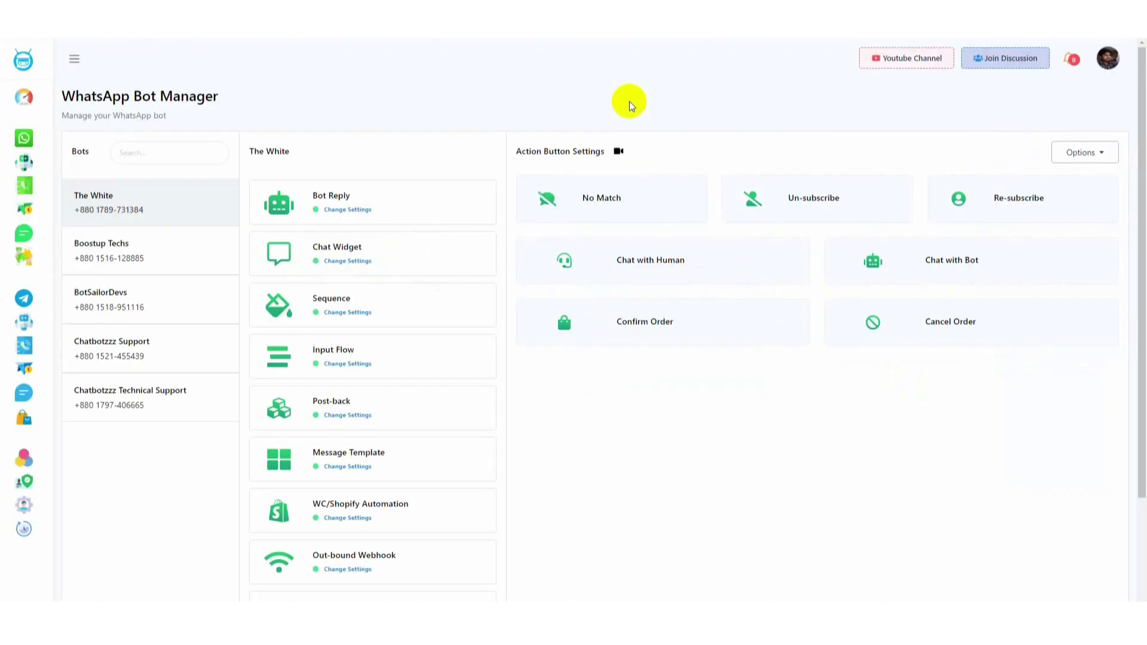
pyautogui.click(347, 208)
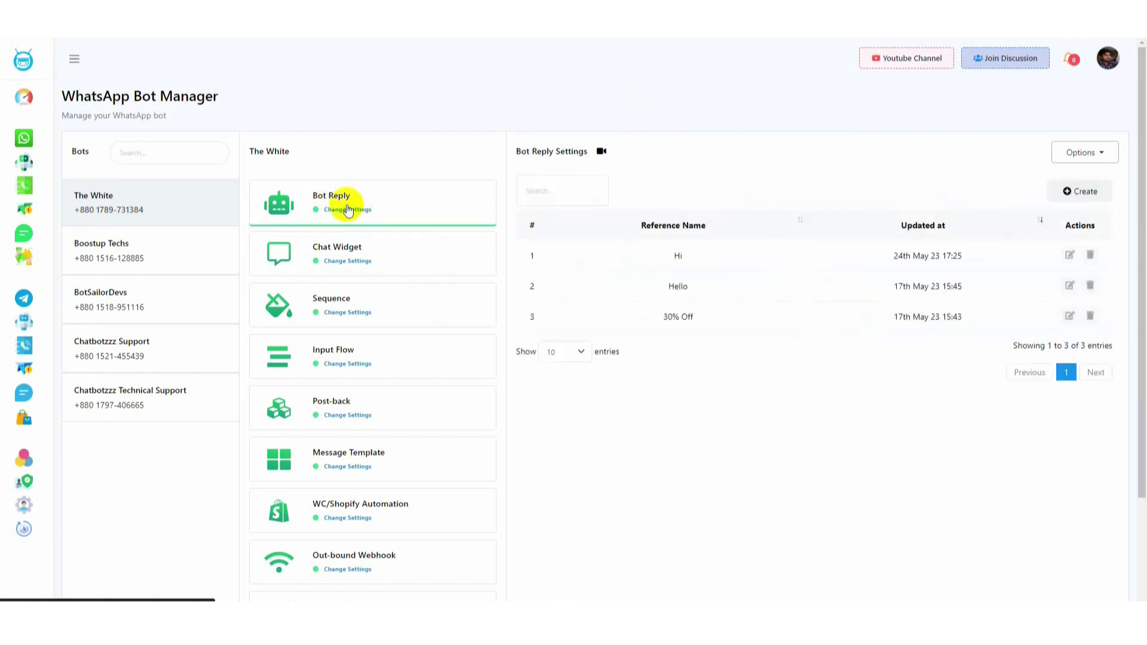
pyautogui.click(1069, 256)
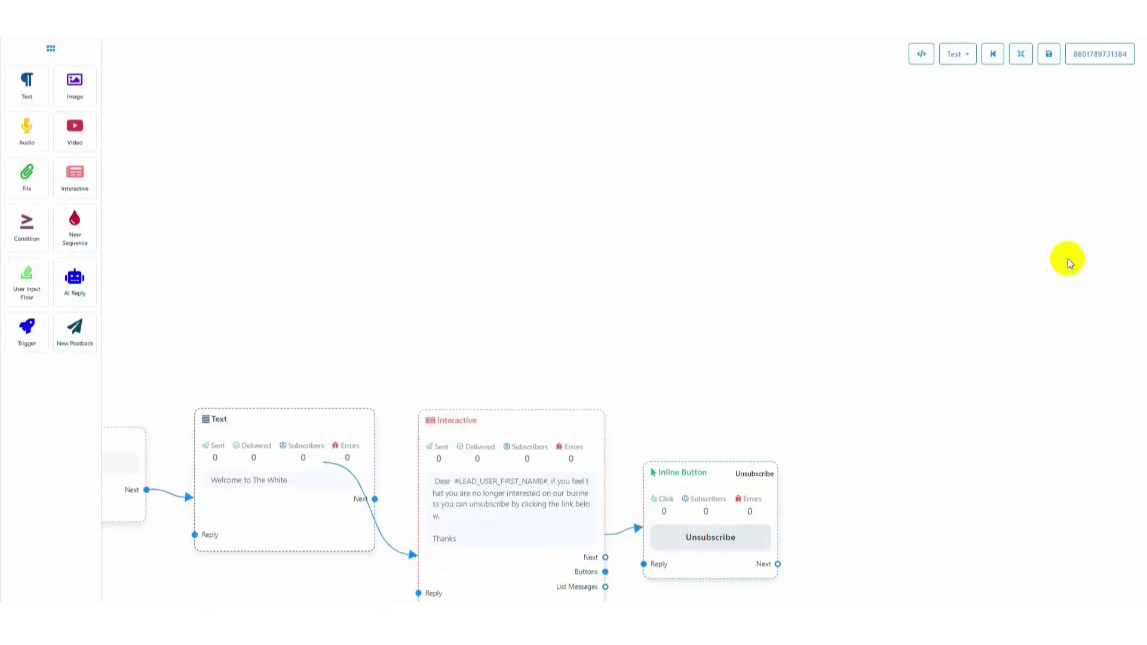
pyautogui.moveTo(630, 369); pyautogui.dragTo(888, 181)
pyautogui.scroll(-1, 547, 421)
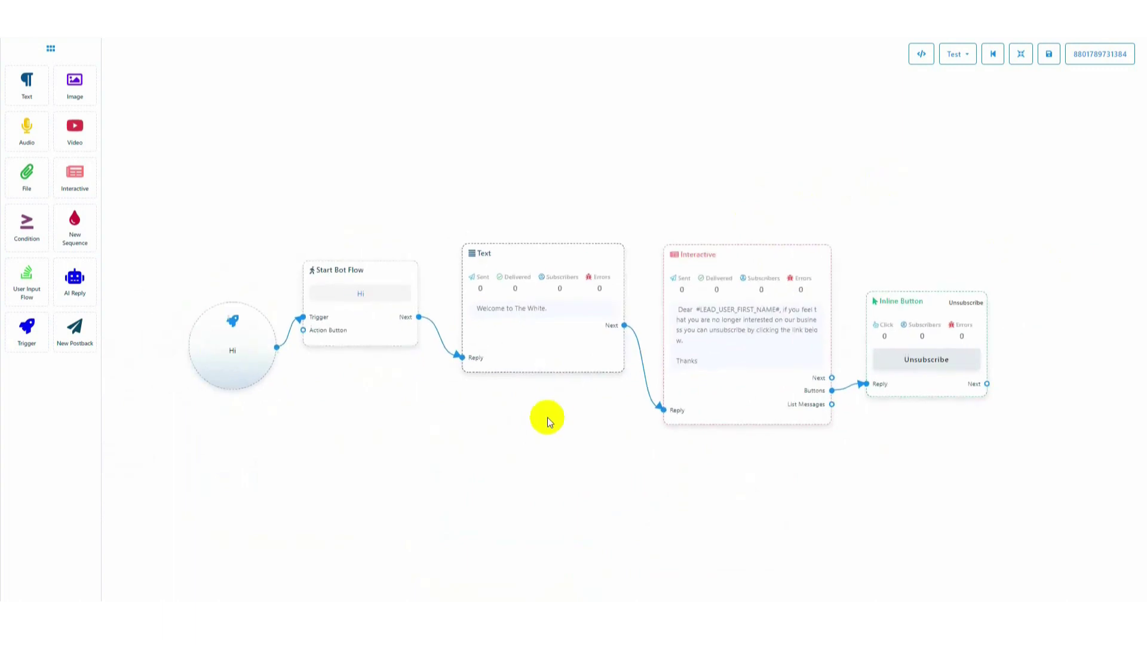
pyautogui.scroll(-1, 547, 421)
# Add a 'Chat With Human' inline button of type Chat with human to the Hi message and save
pyautogui.moveTo(801, 368); pyautogui.dragTo(868, 412)
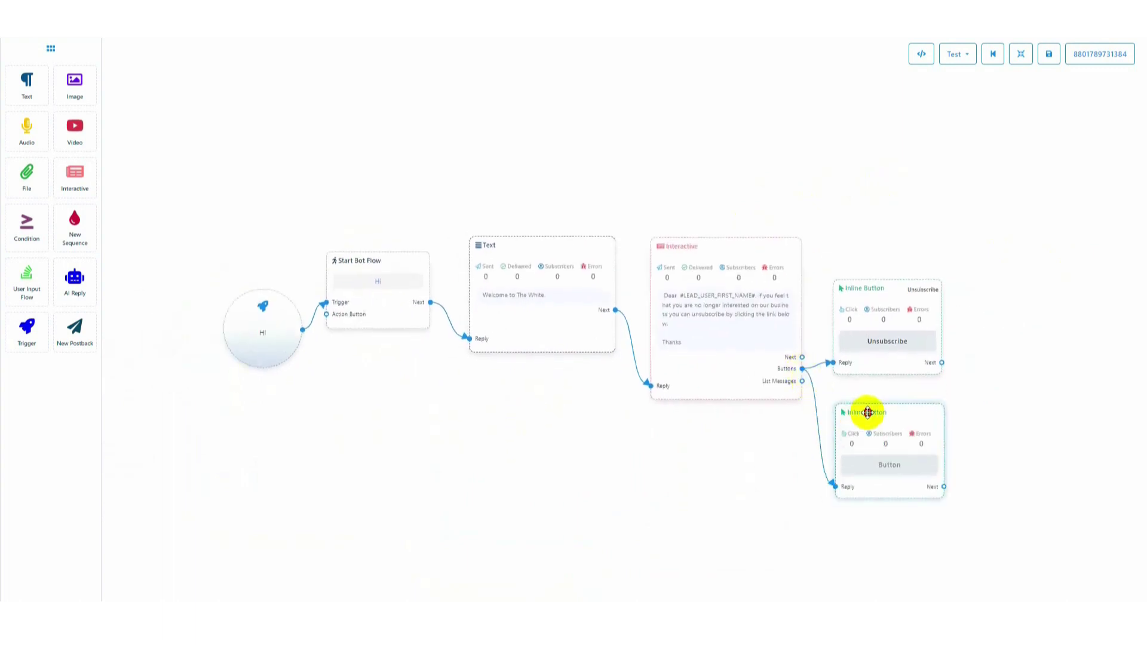
pyautogui.click(889, 466)
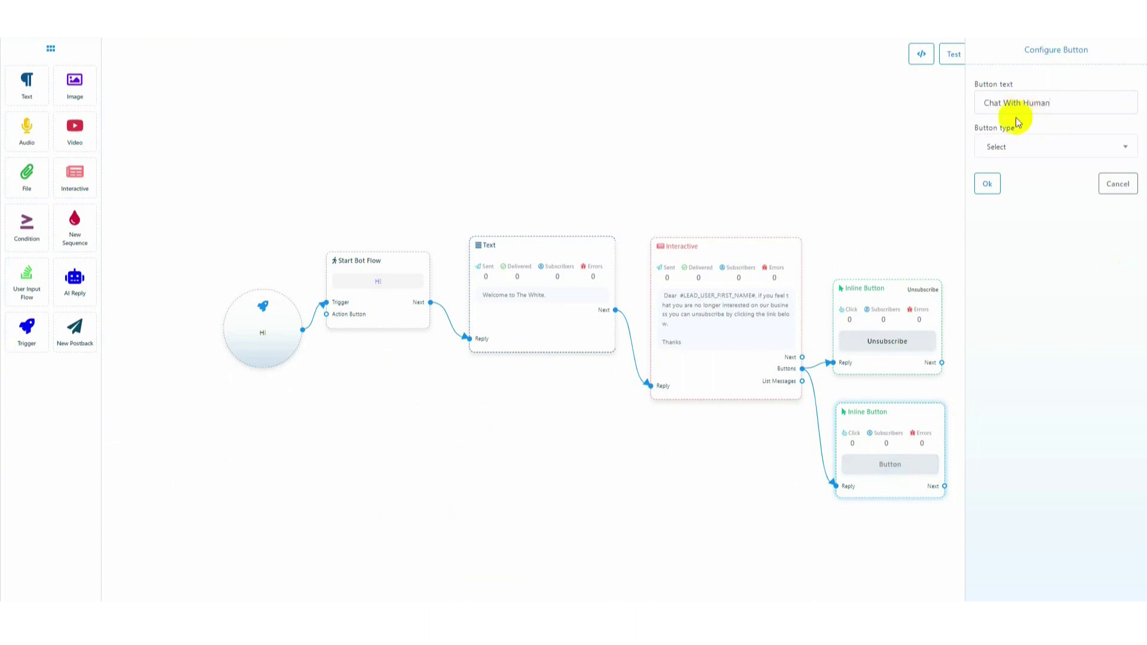
pyautogui.click(1028, 146)
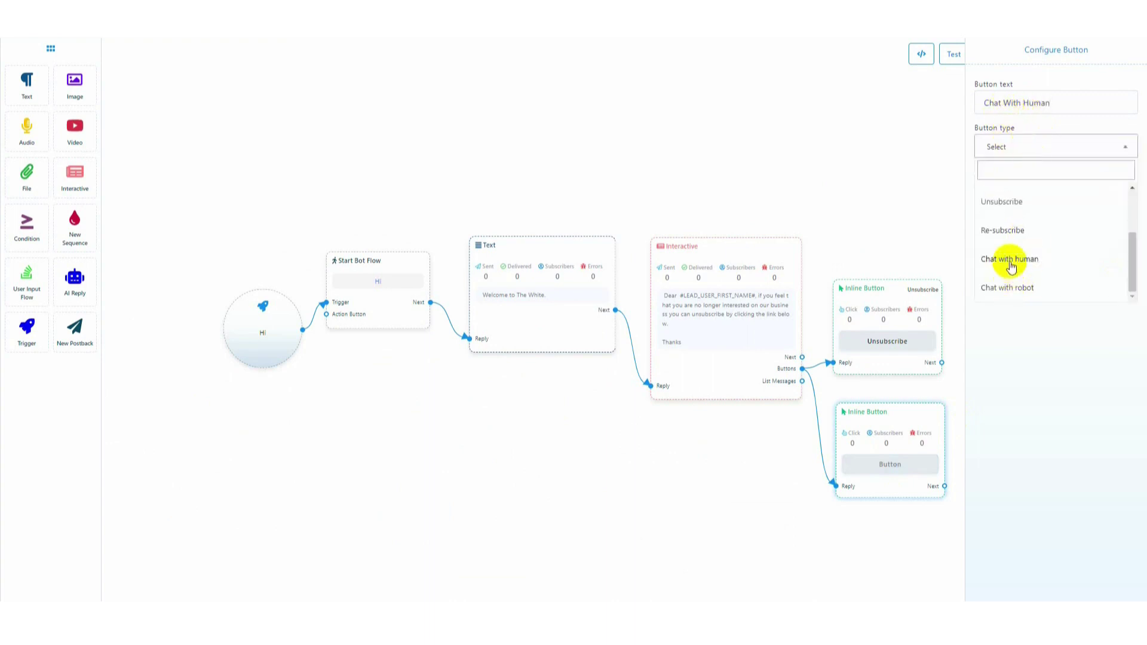
pyautogui.click(1011, 258)
pyautogui.click(987, 184)
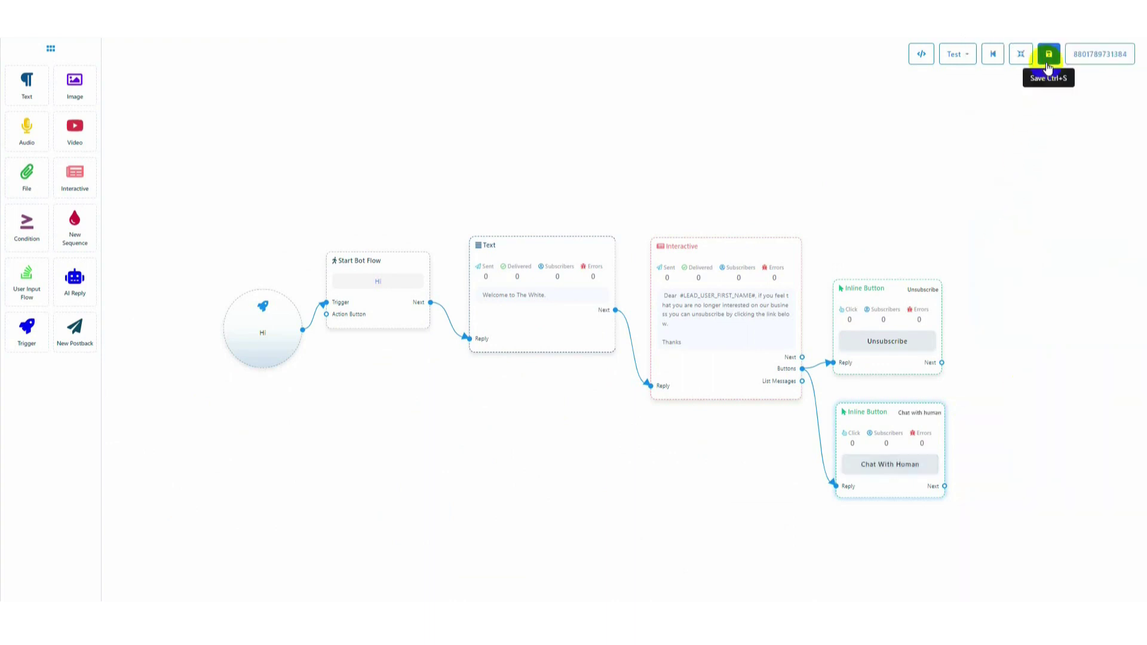
pyautogui.click(1047, 60)
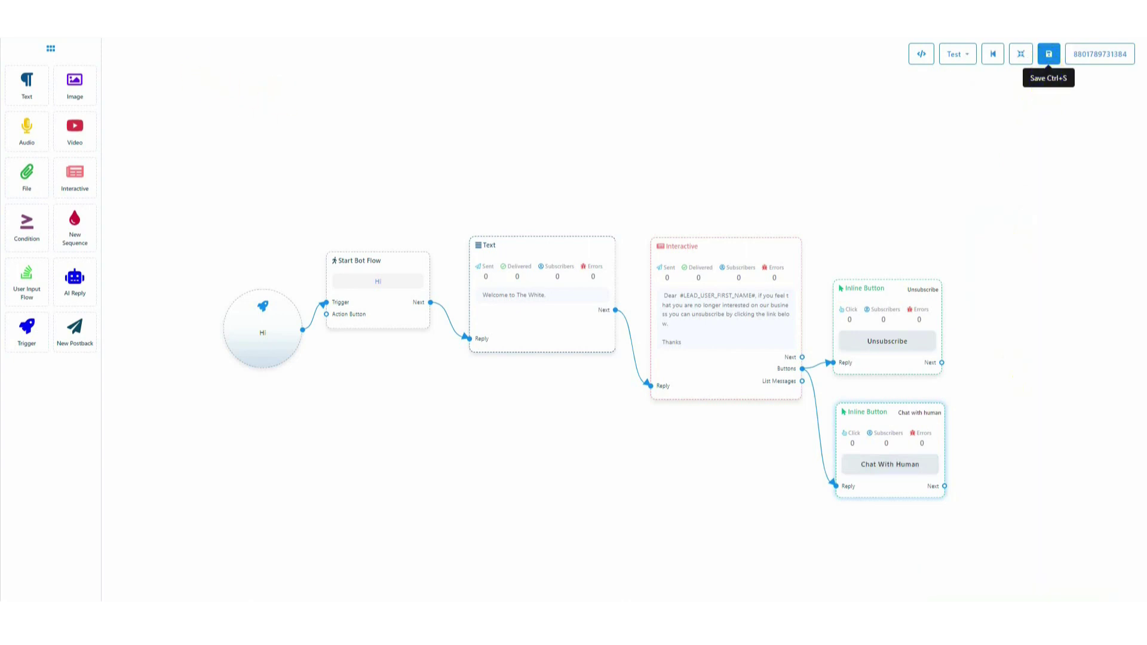
pyautogui.click(134, 23)
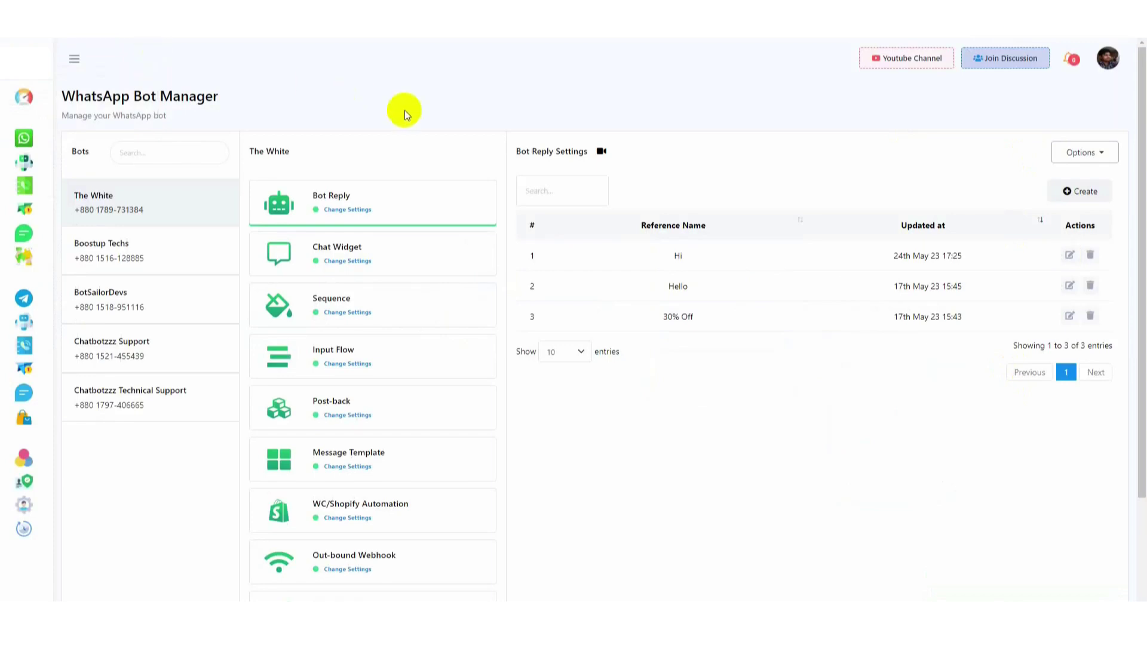
# In Configuration, fill Chat With Human Email with the suggested Gmail address and save settings
pyautogui.scroll(-3, 385, 355)
pyautogui.scroll(-1, 385, 354)
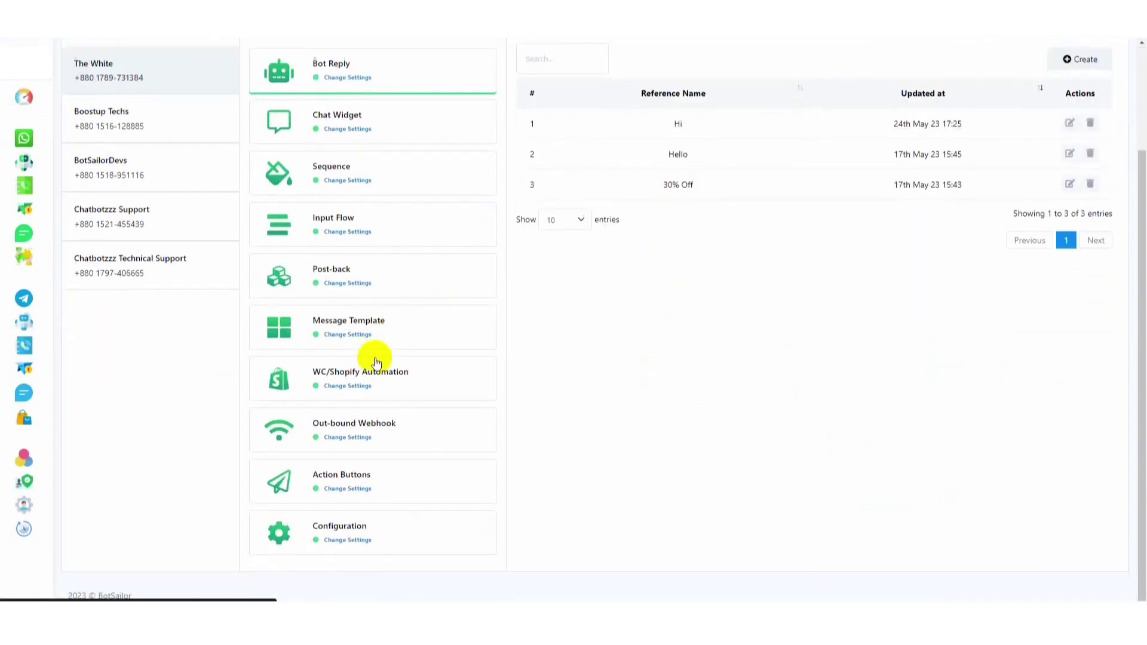
pyautogui.click(338, 536)
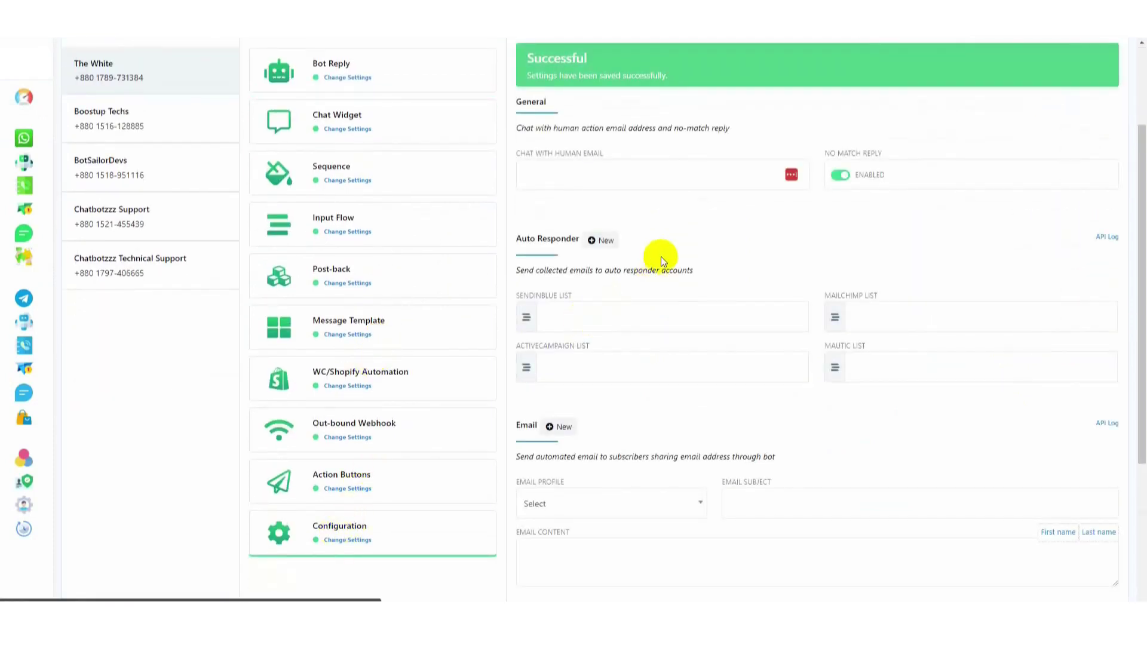
pyautogui.scroll(1, 575, 248)
pyautogui.click(568, 238)
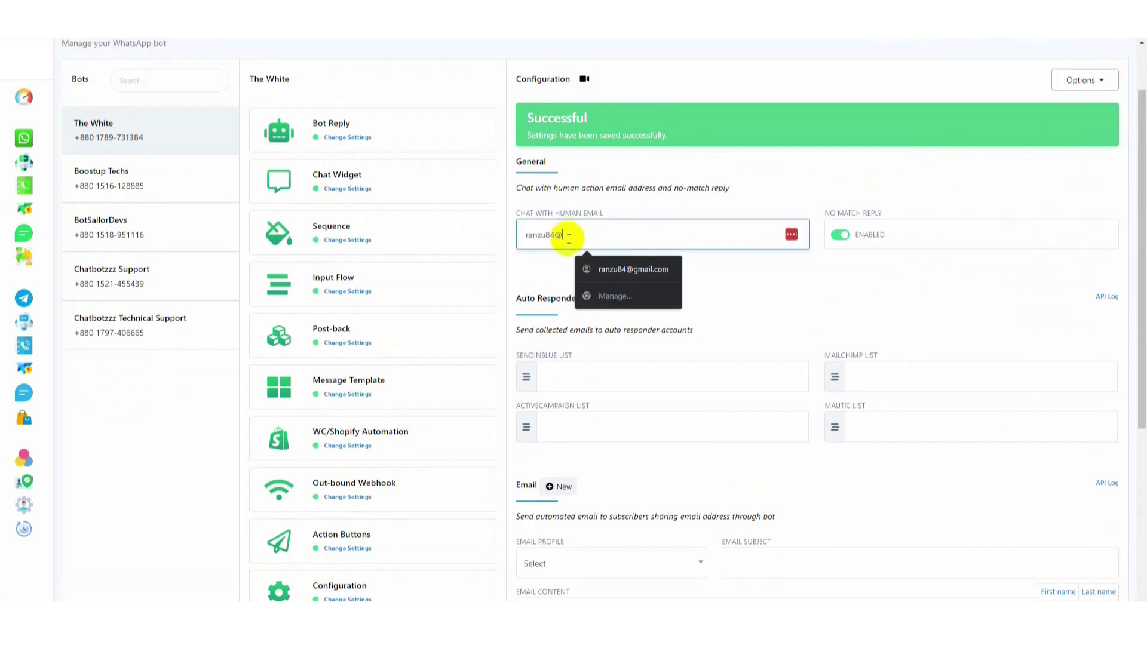
pyautogui.click(633, 269)
pyautogui.scroll(-5, 711, 280)
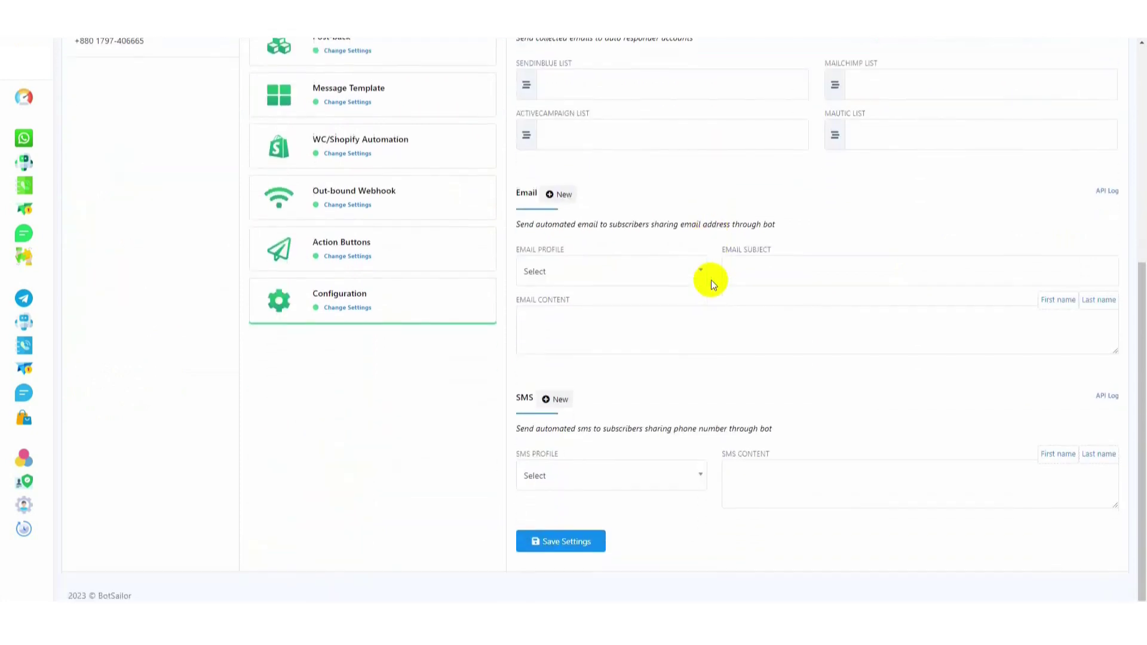
pyautogui.click(567, 542)
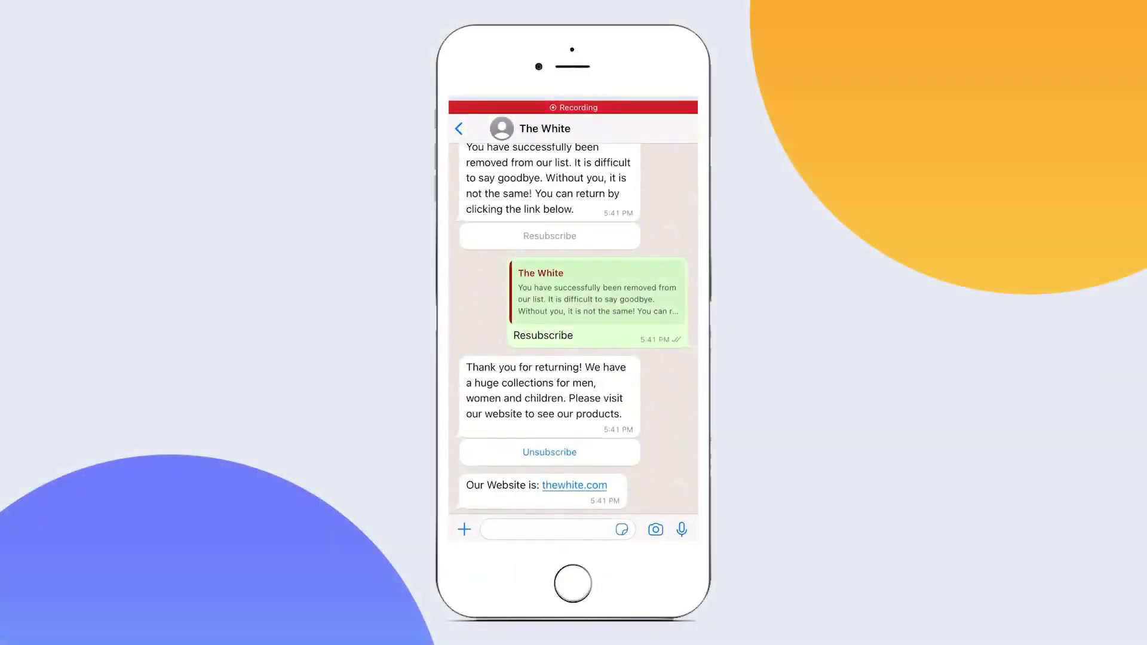
# Send Hi to the bot and tap Chat With Human in its reply
pyautogui.write('Hi')
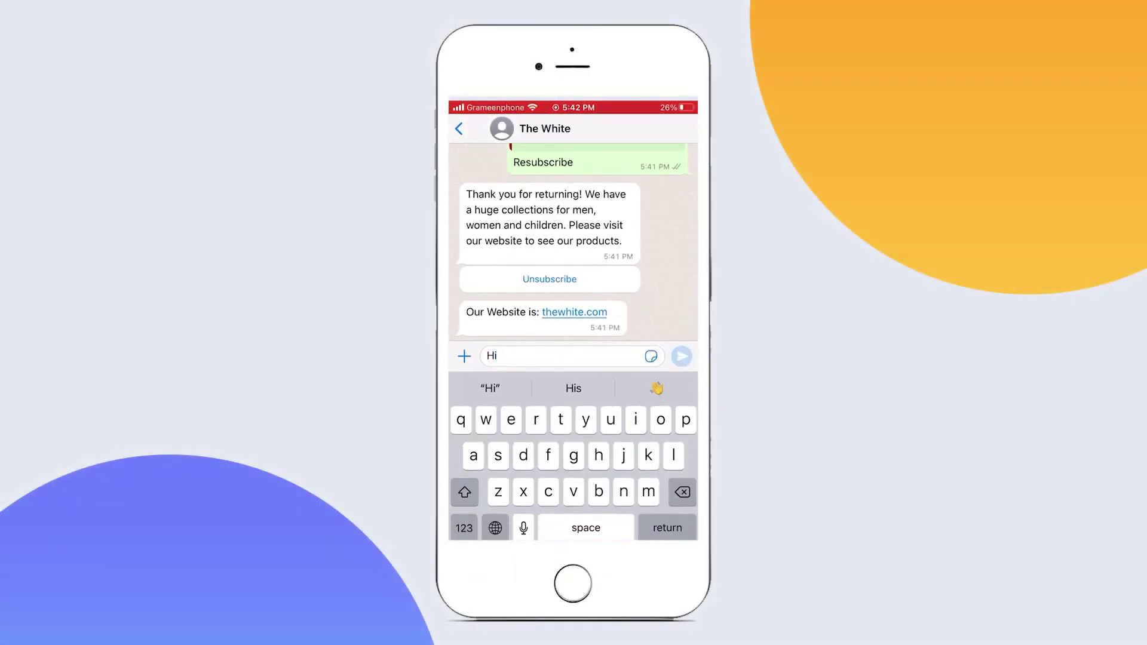
pyautogui.press('Return')
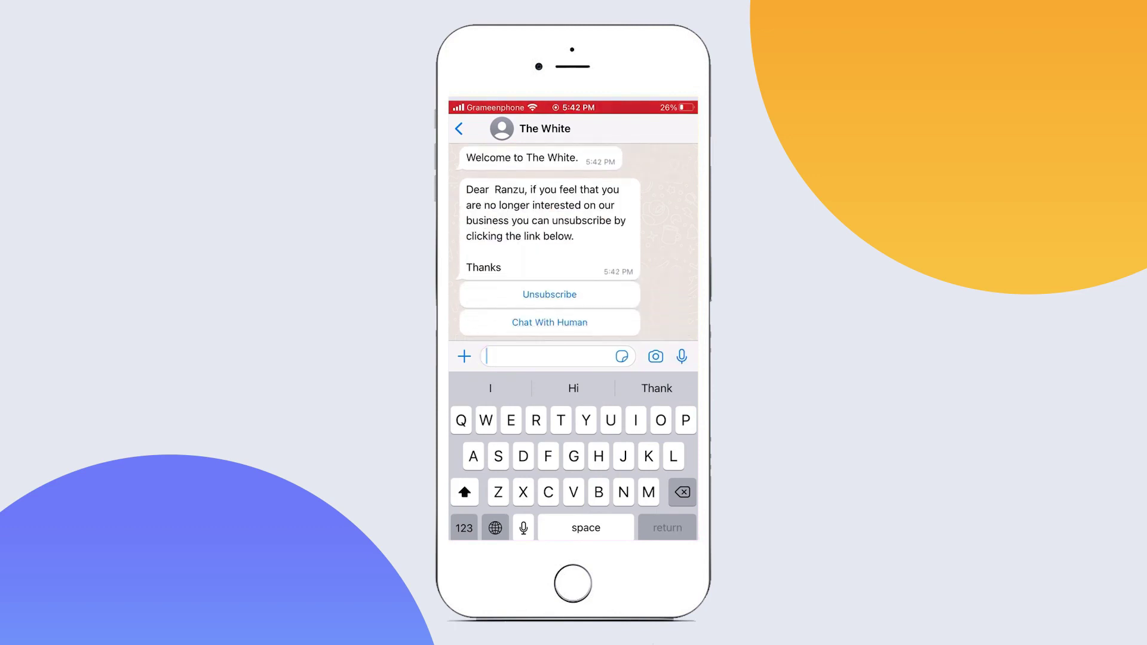
pyautogui.scroll(2, 573, 299)
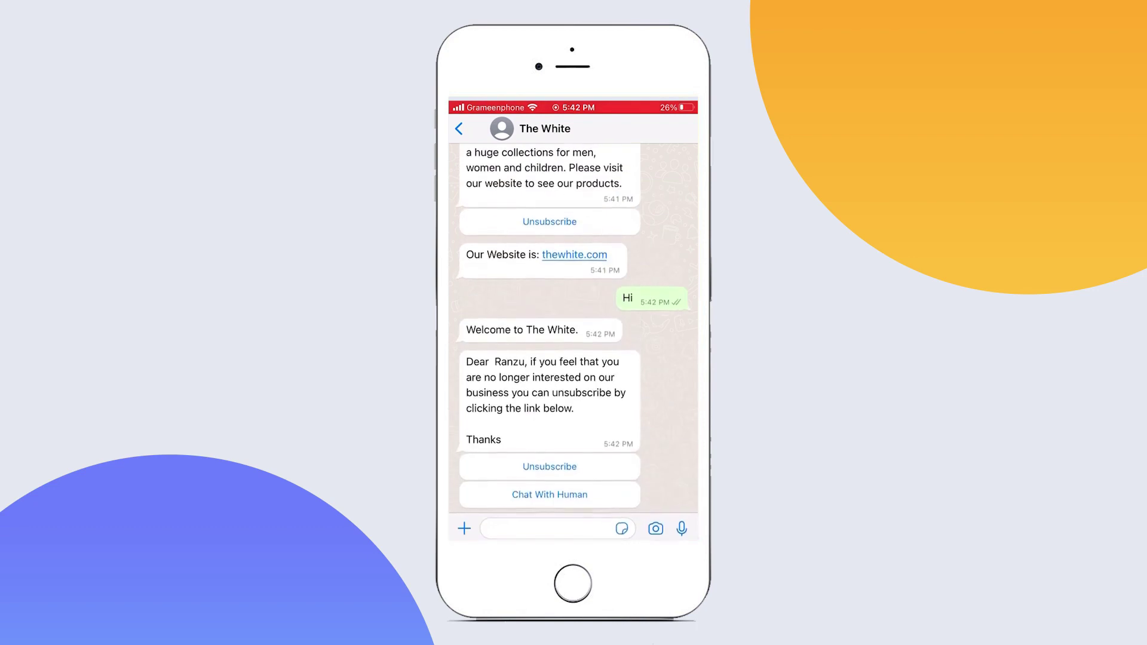
pyautogui.click(550, 495)
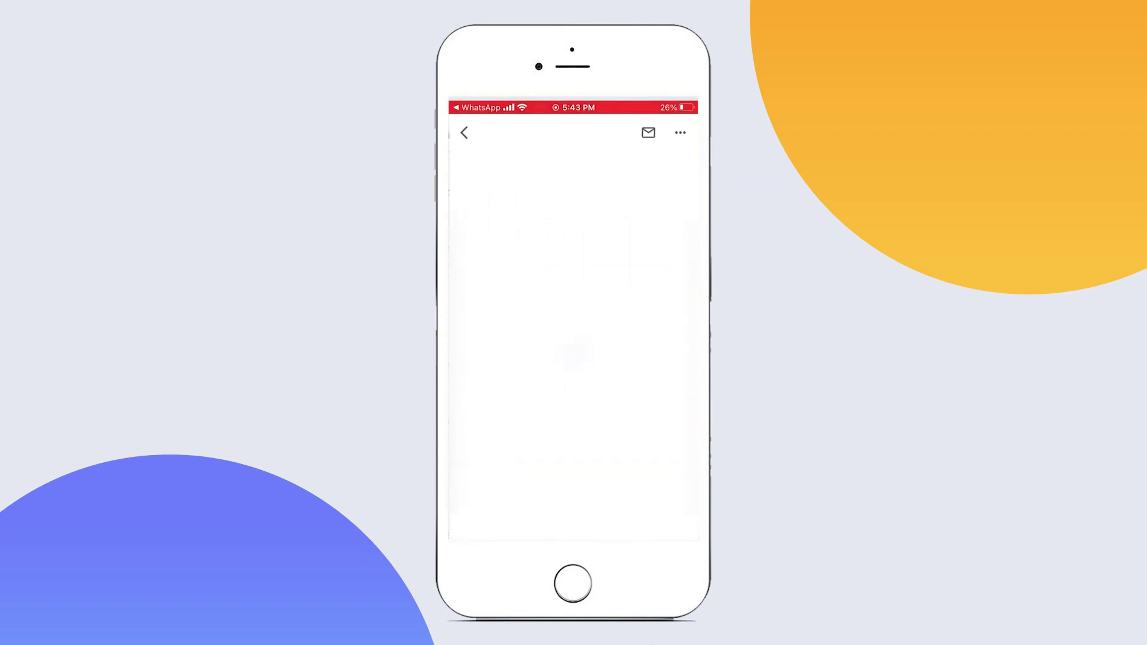
# Read the BotSailor human-agent alert email, return to the inbox, and switch back to WhatsApp
pyautogui.scroll(-5, 574, 345)
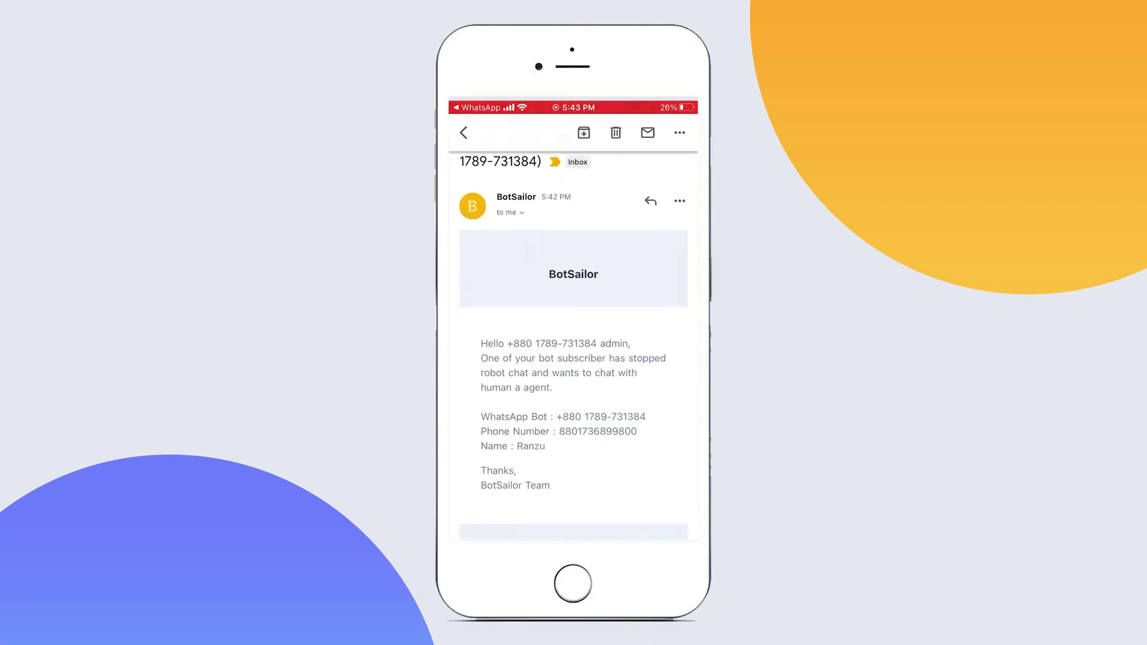
pyautogui.scroll(5, 573, 345)
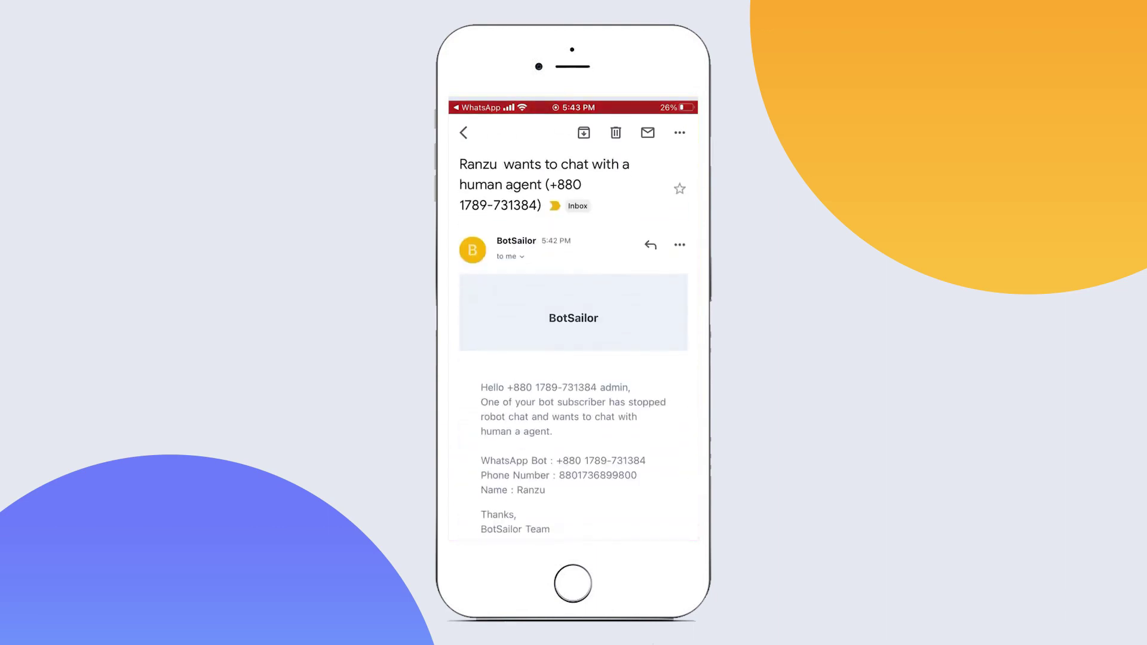
pyautogui.click(464, 132)
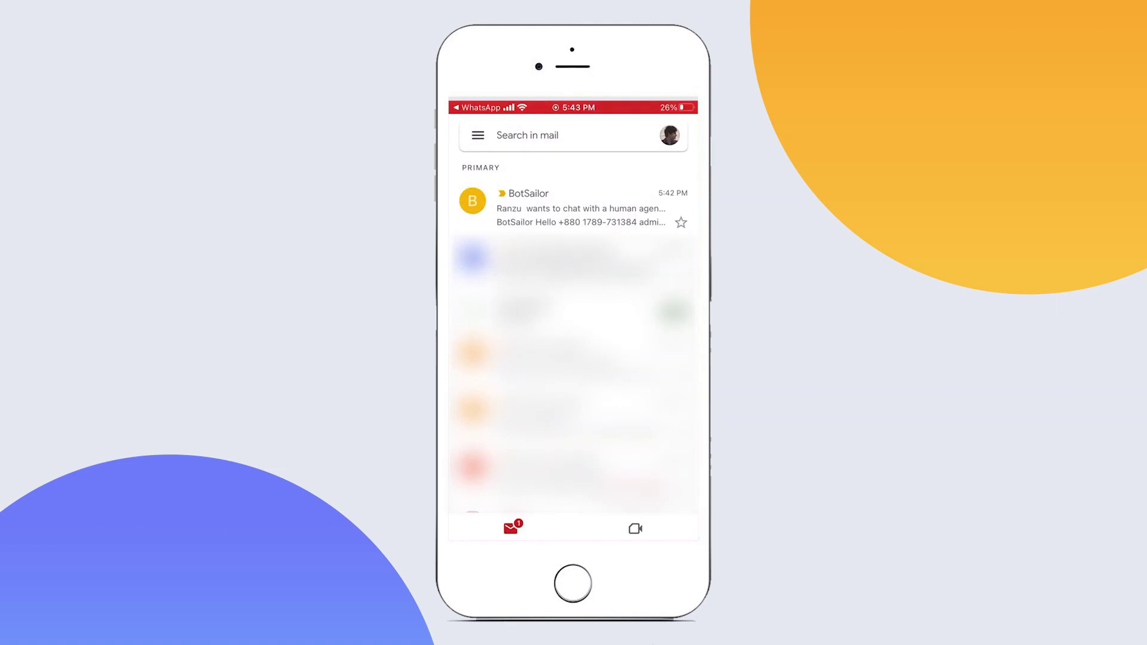
pyautogui.click(572, 298)
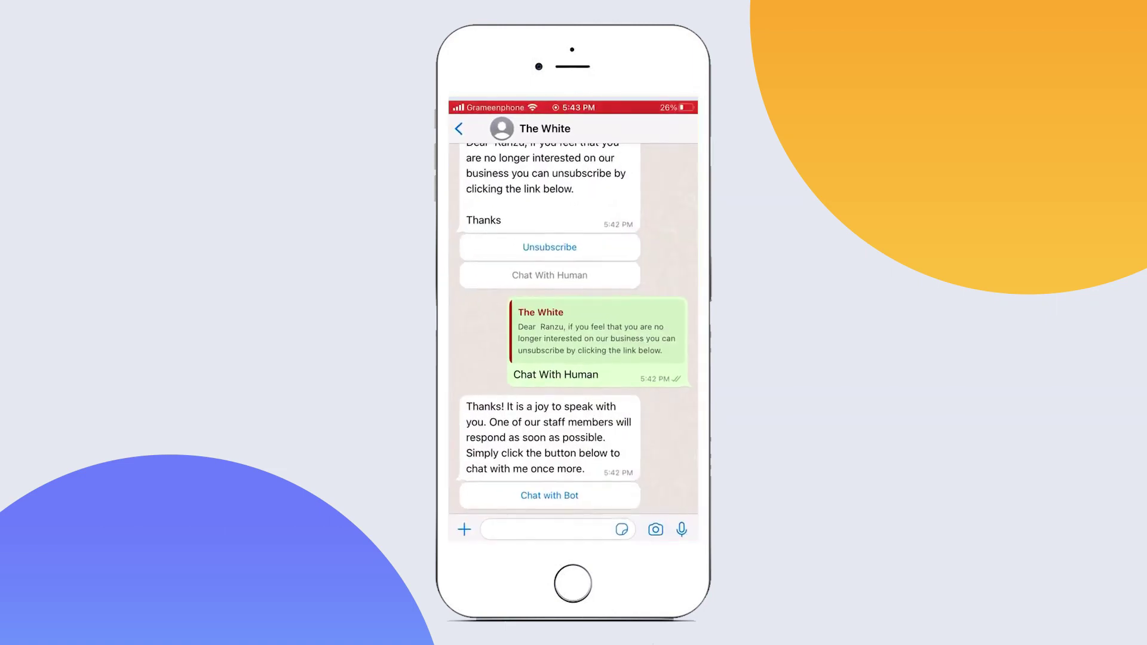
# Tap Chat with Bot under the staff-will-respond reply to hand the chat back to the bot
pyautogui.scroll(-2, 574, 327)
pyautogui.click(548, 496)
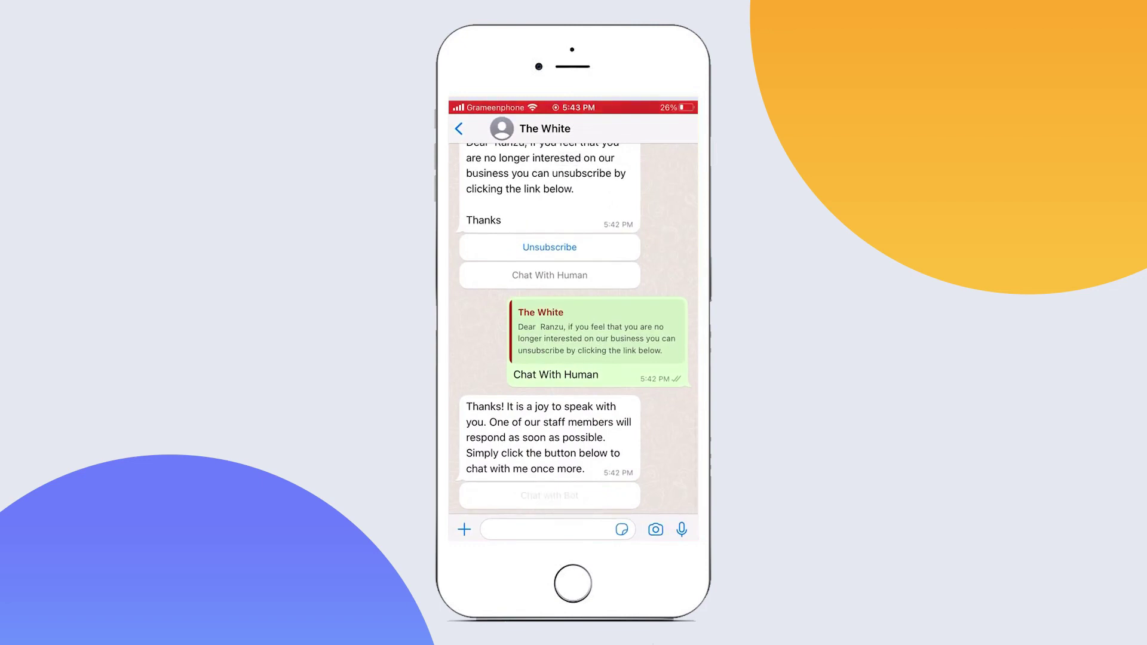